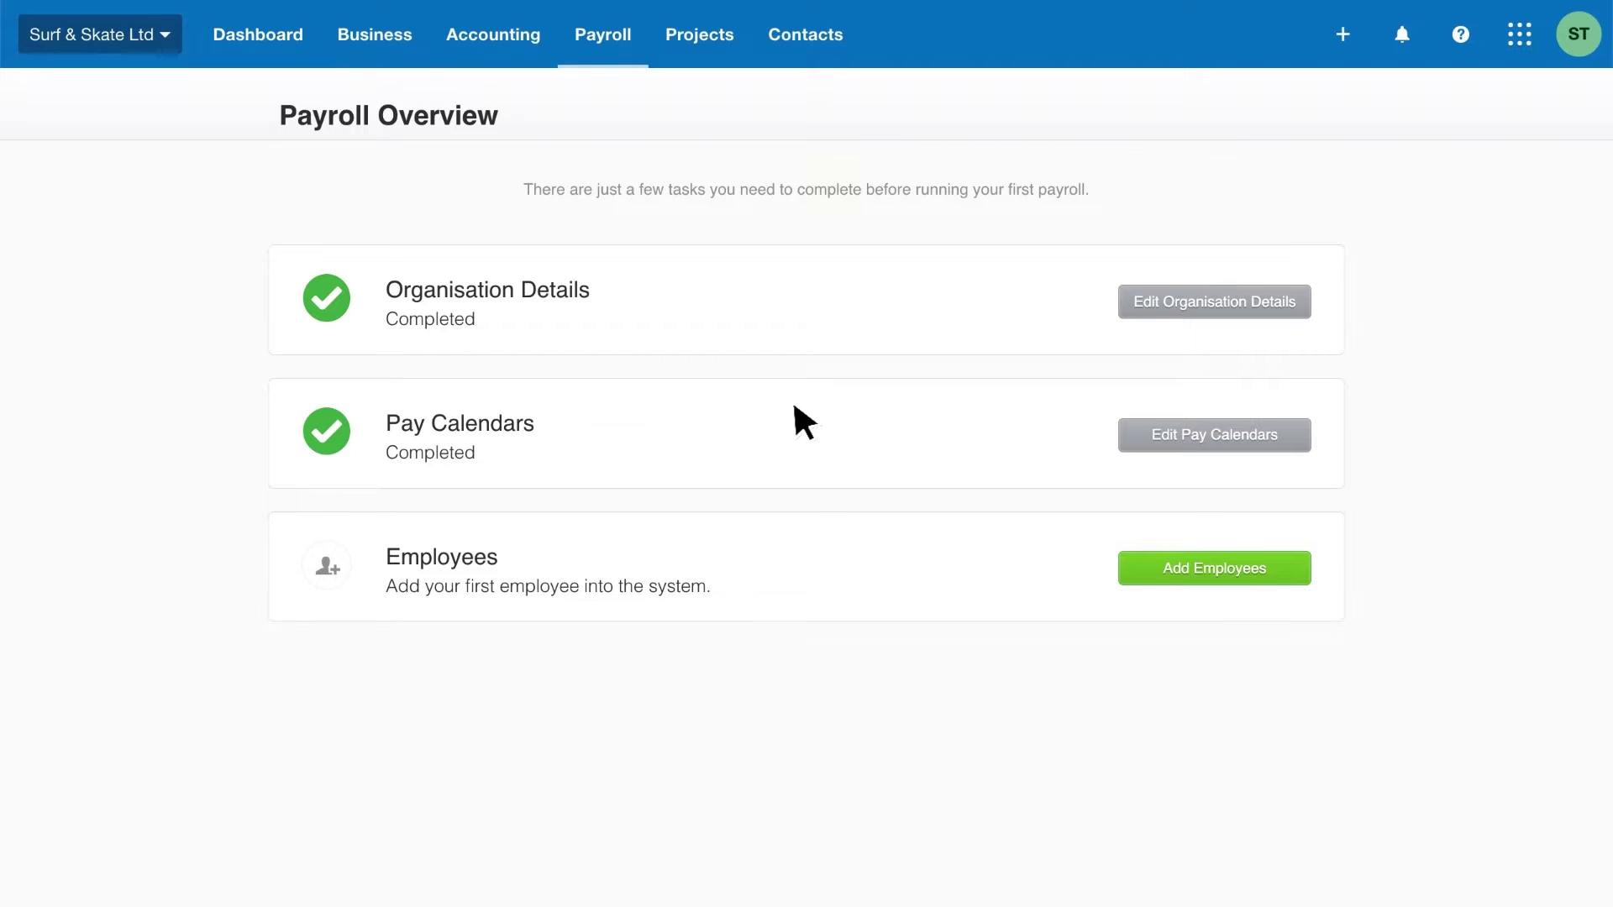
- Create a new employee and enter their name, birth date, gender, job title, phone, email and address
left_click(1139, 567)
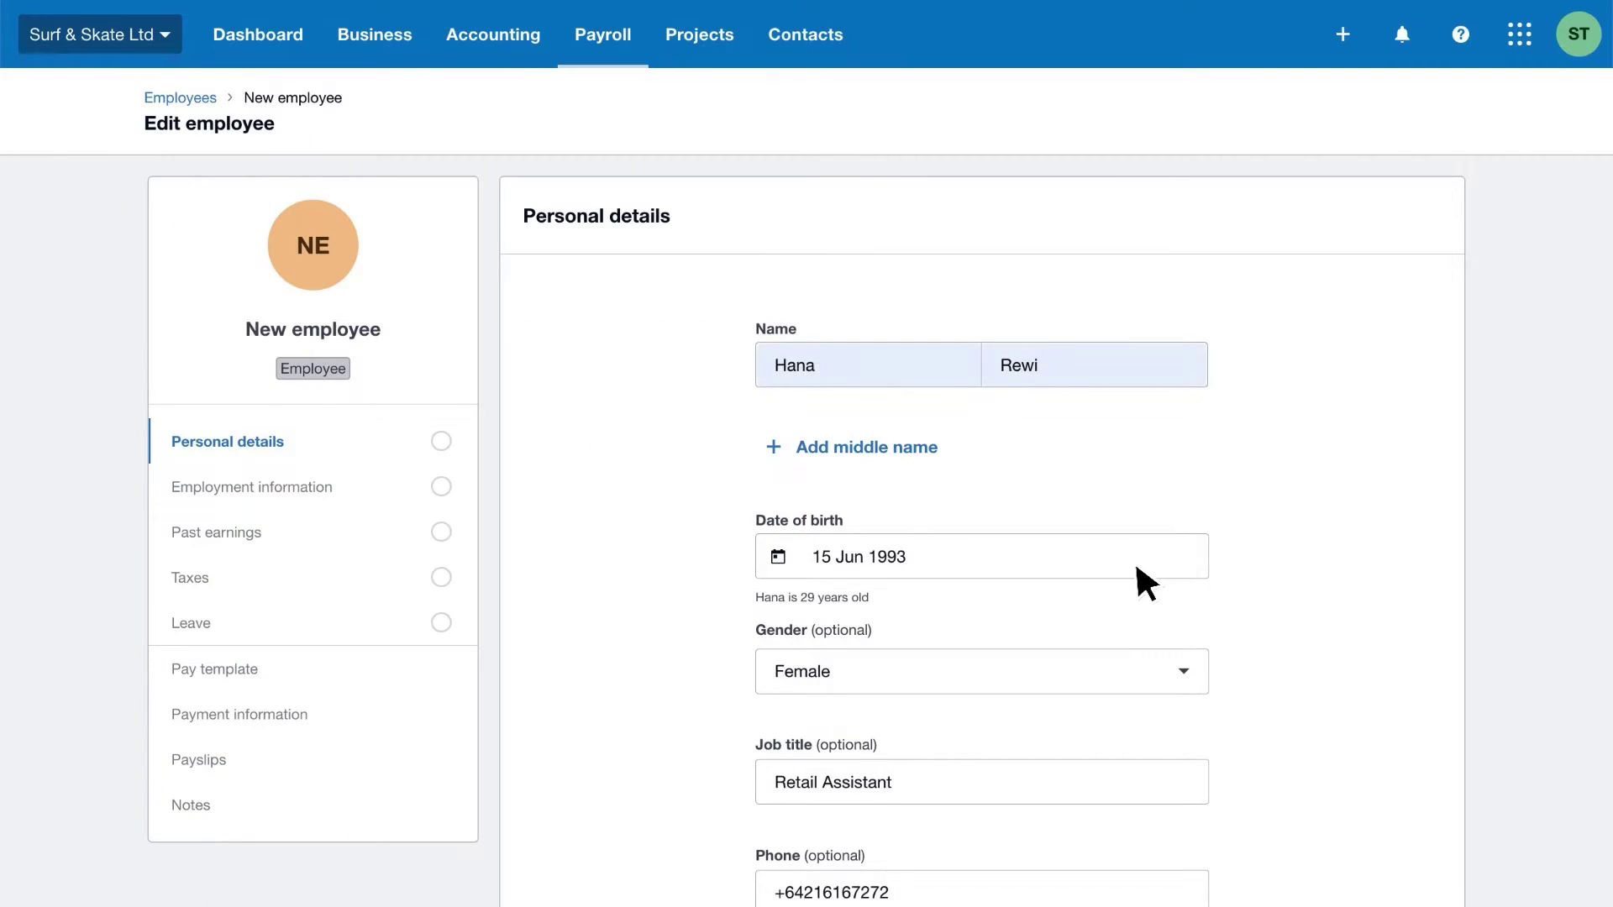
scroll(1136, 561, "down", 7)
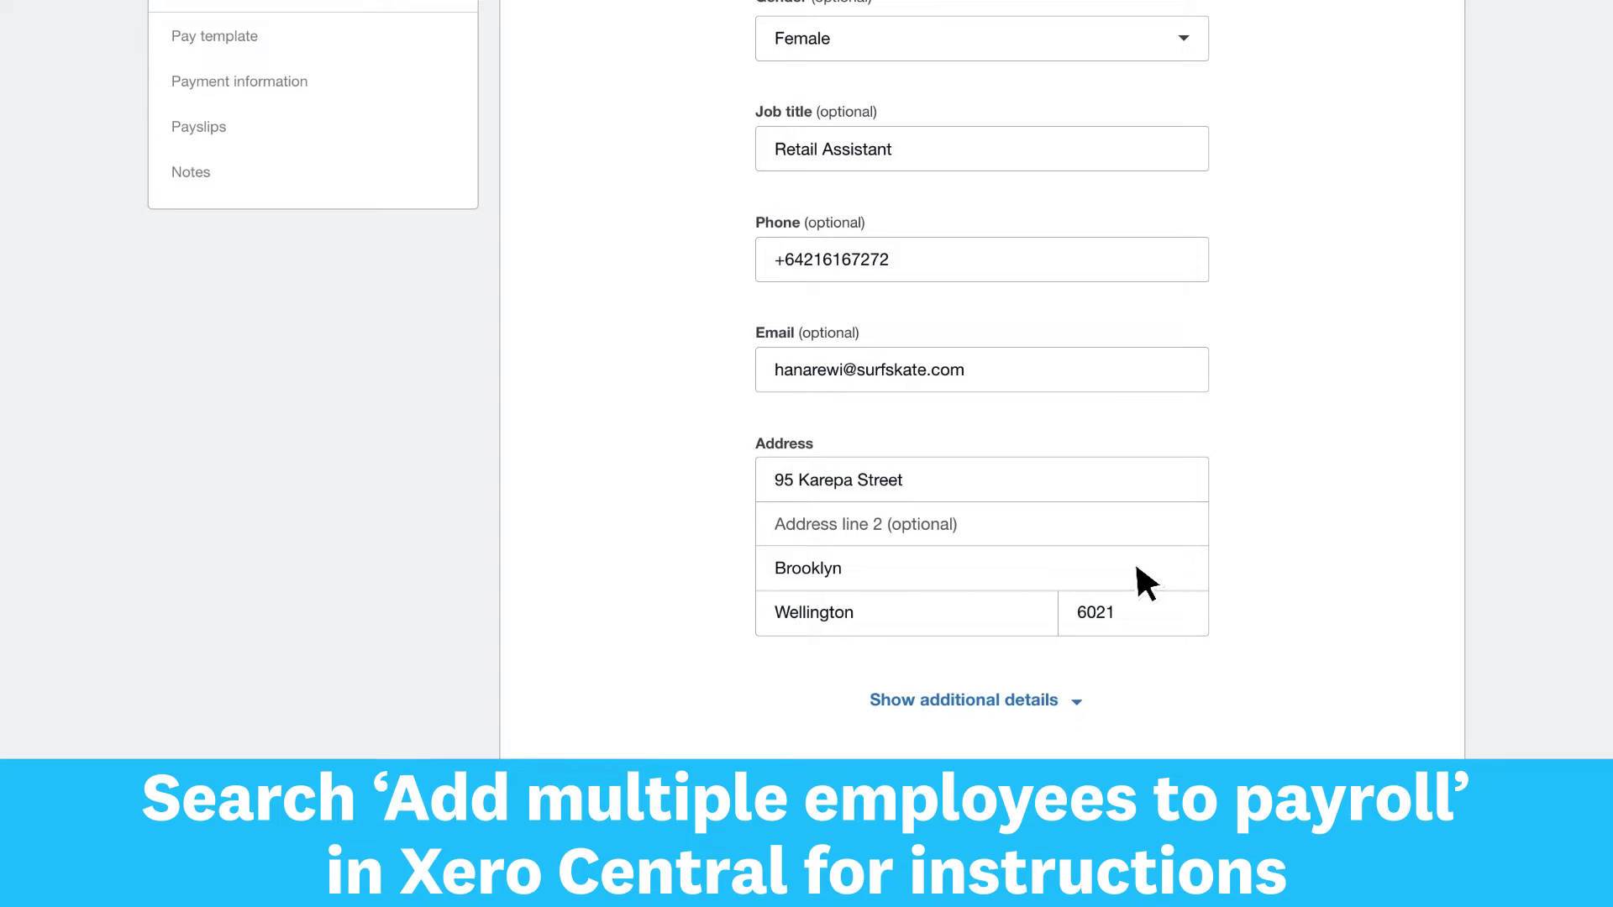
- Save the personal details, then set a 31 Aug 2020 start date on the Weekly pay calendar
left_click(1425, 832)
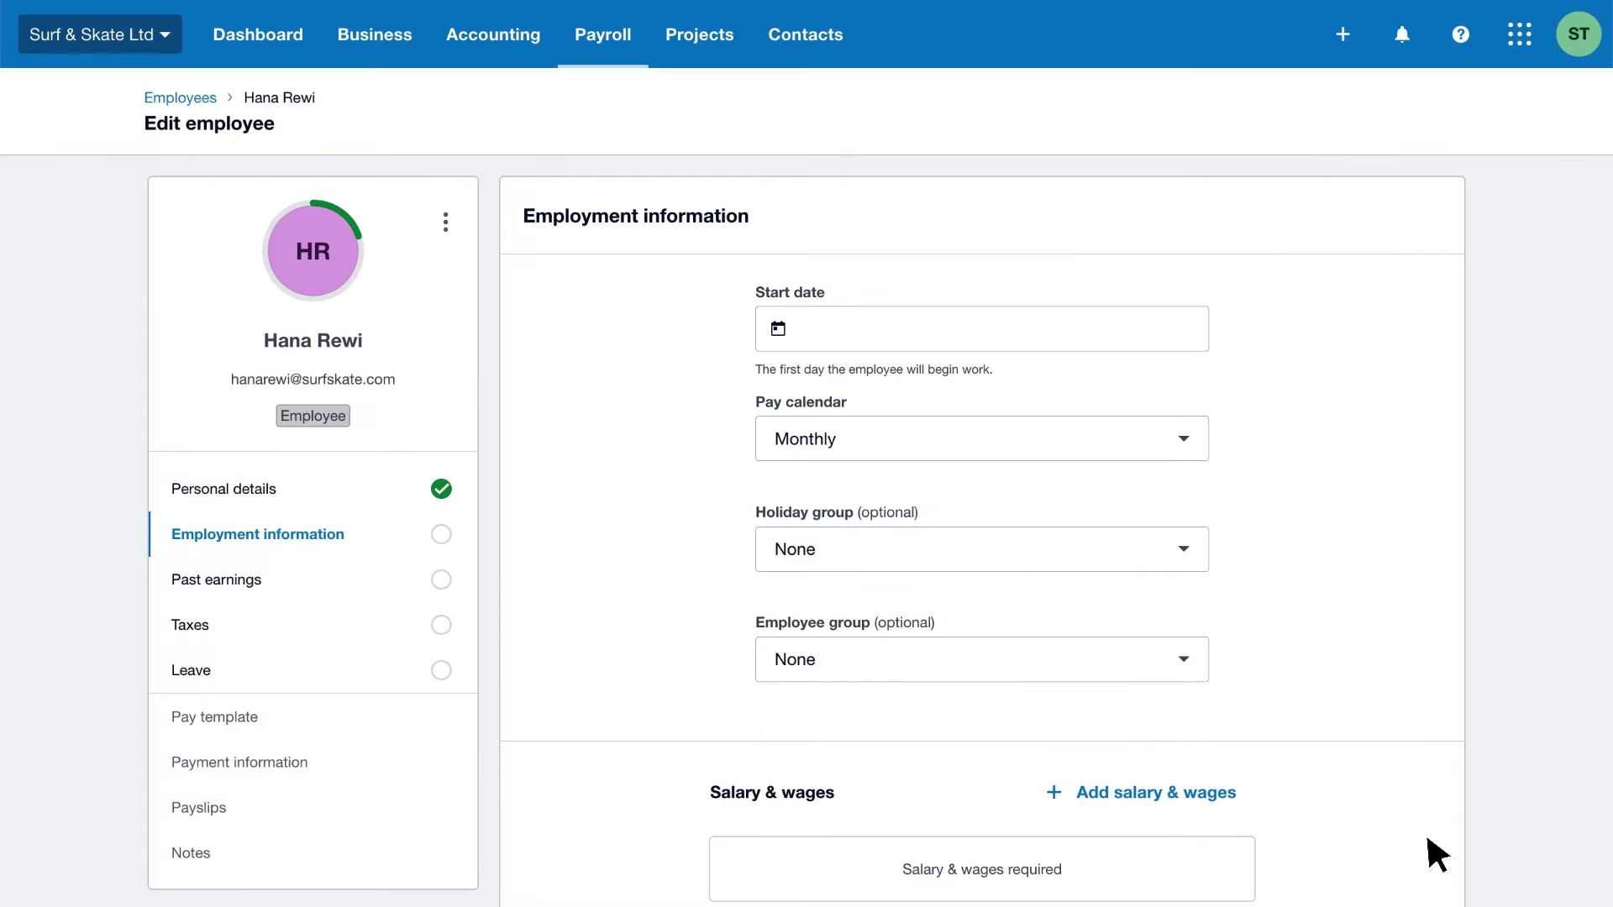
left_click(790, 335)
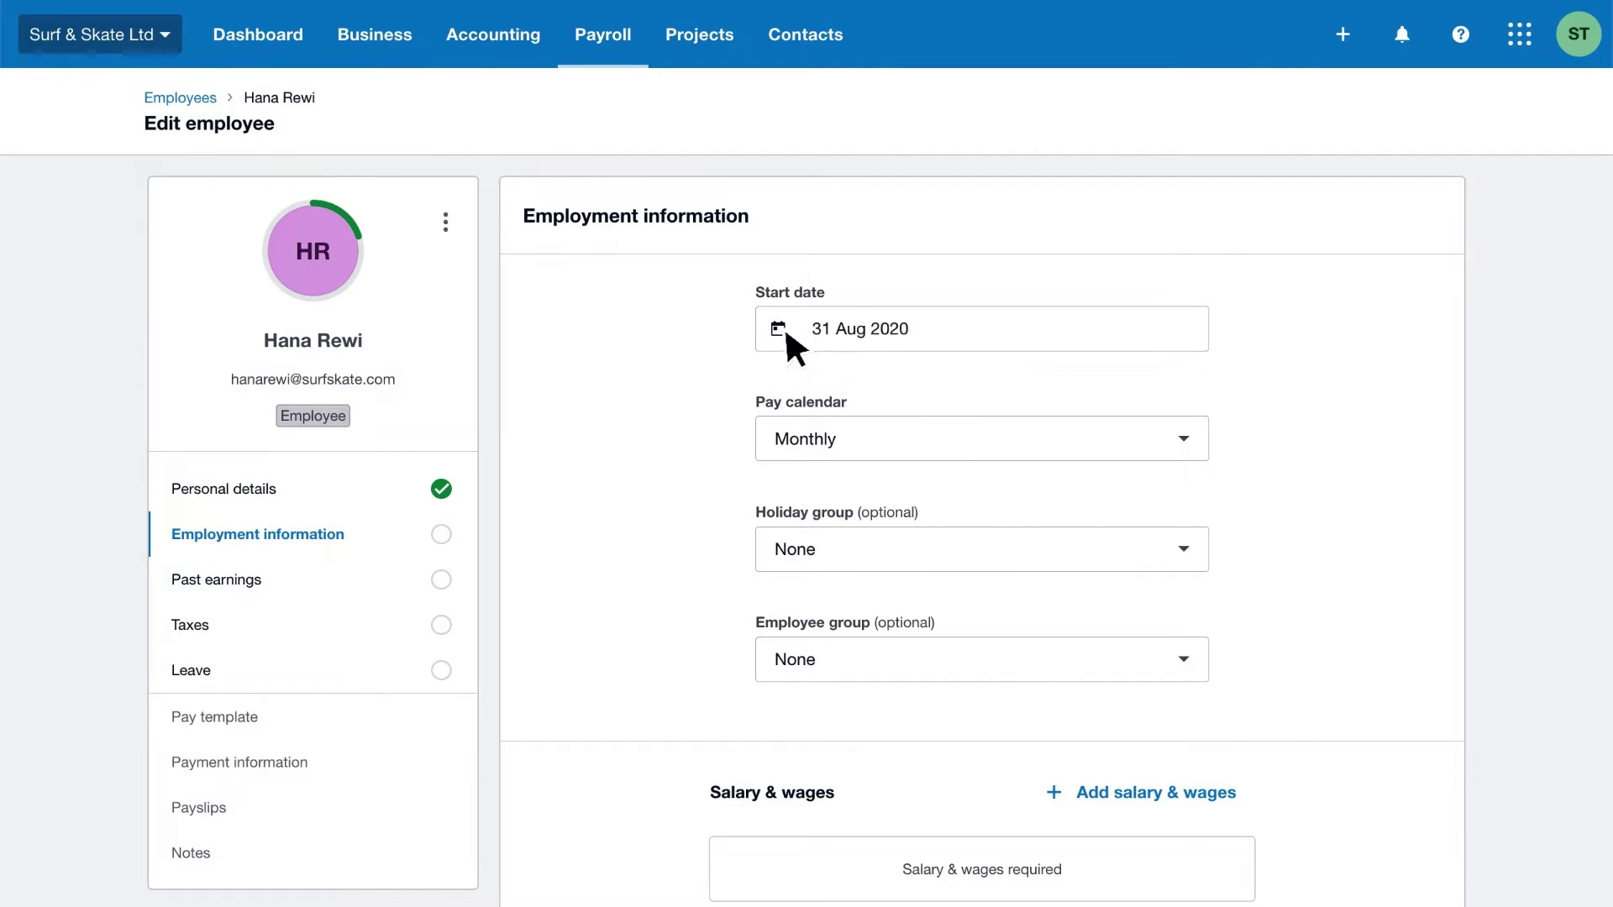
left_click(1153, 441)
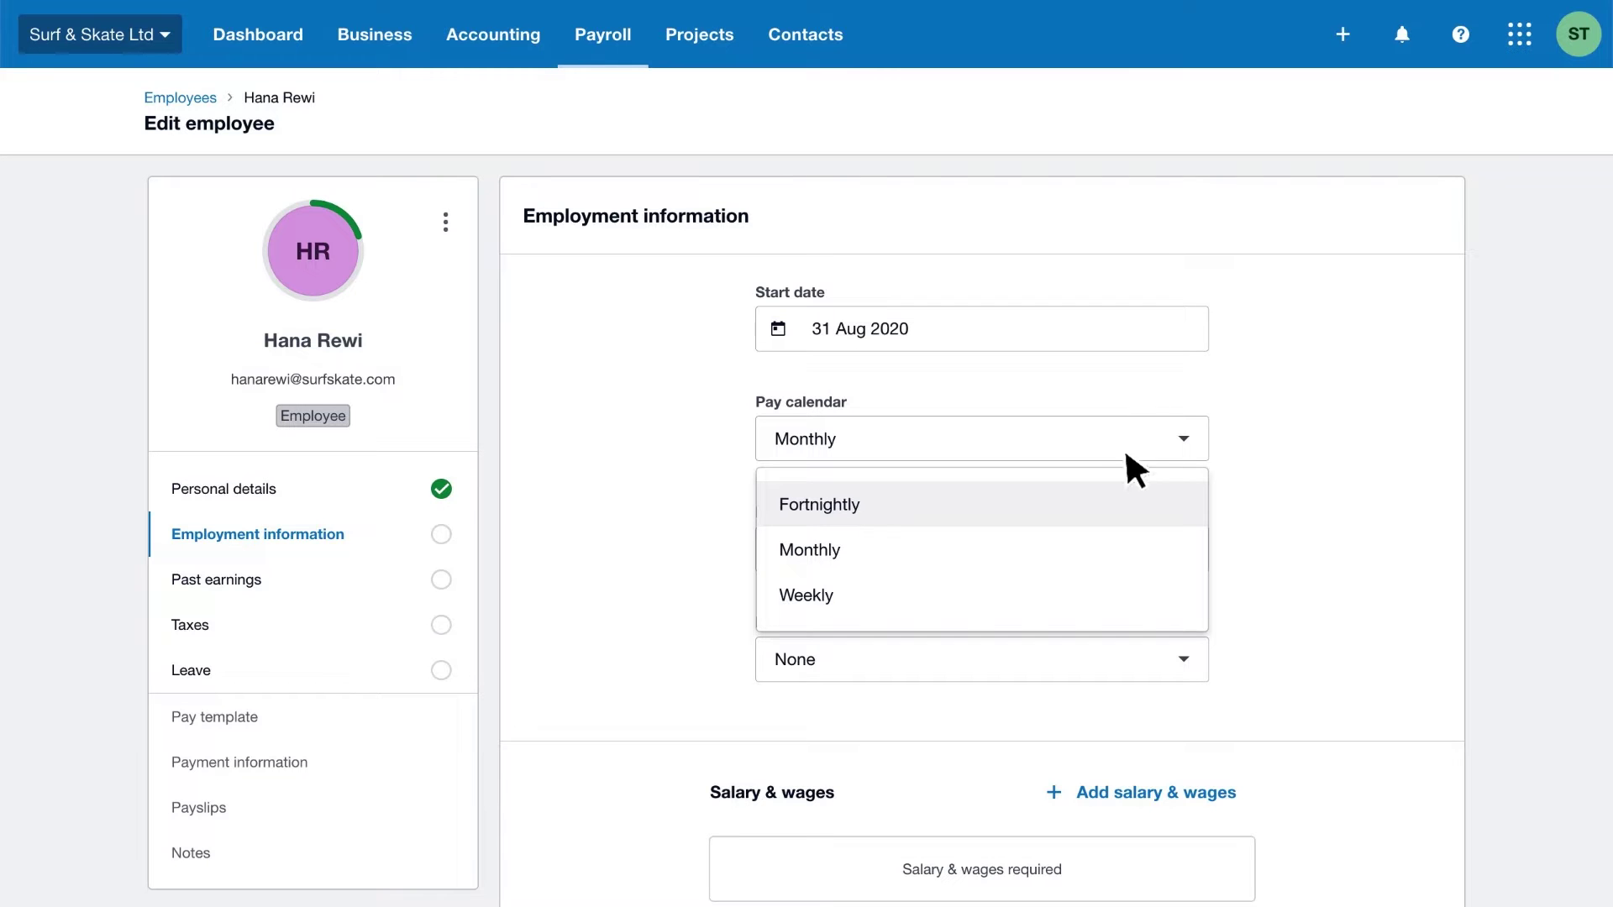
left_click(905, 592)
- Add an Ordinary Time wage of 20.00 per hour and save the employment information
left_click(1055, 789)
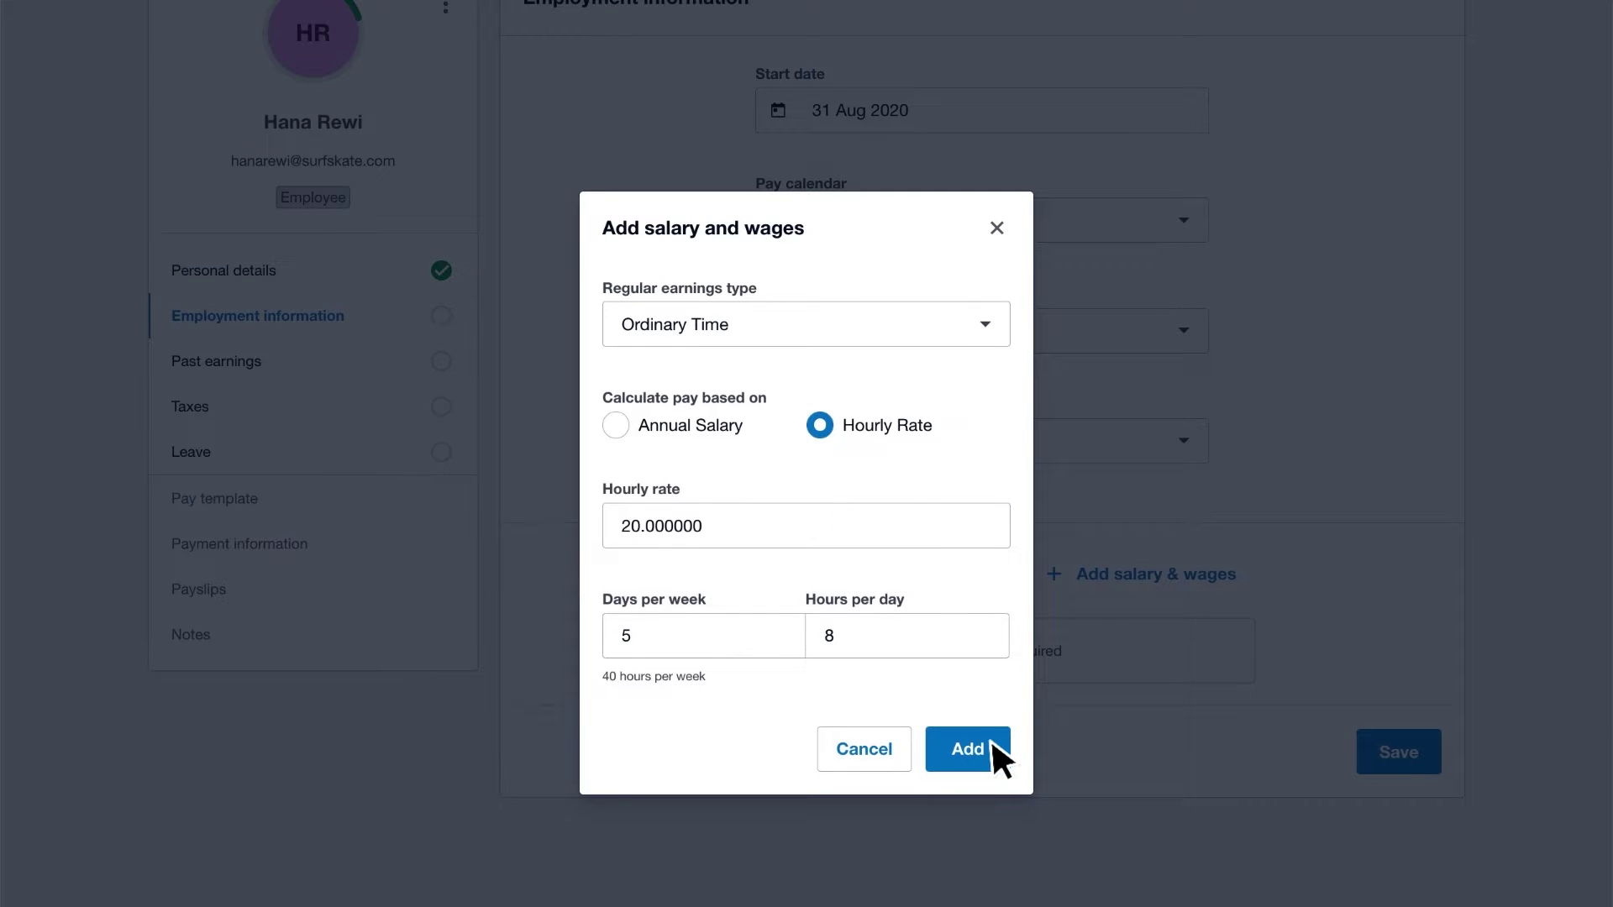
left_click(991, 739)
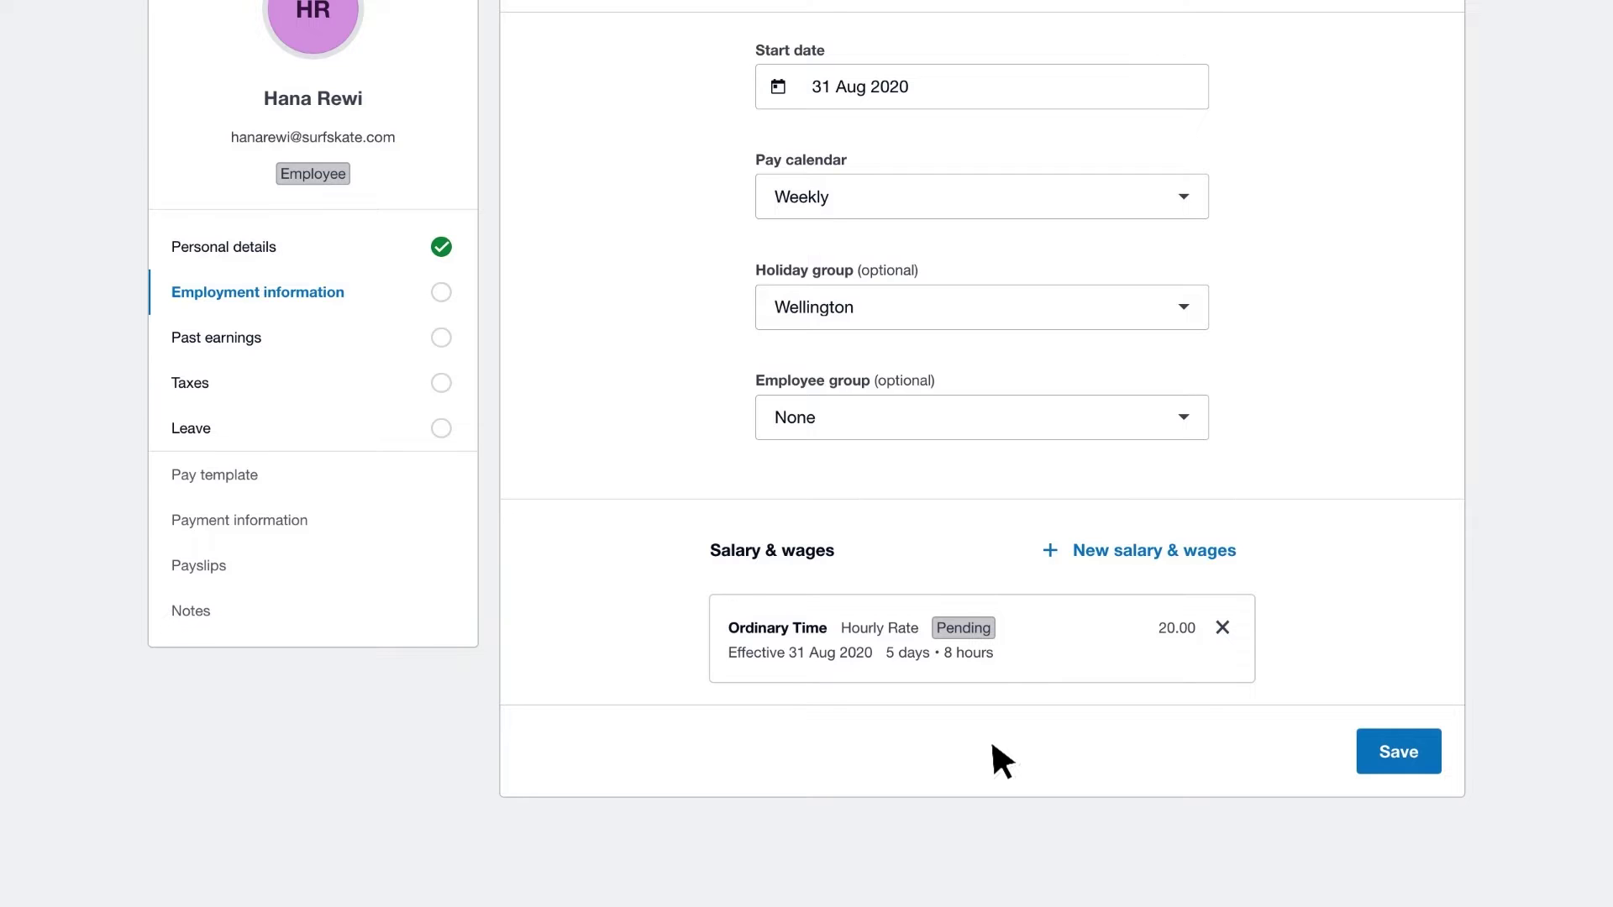
left_click(1370, 756)
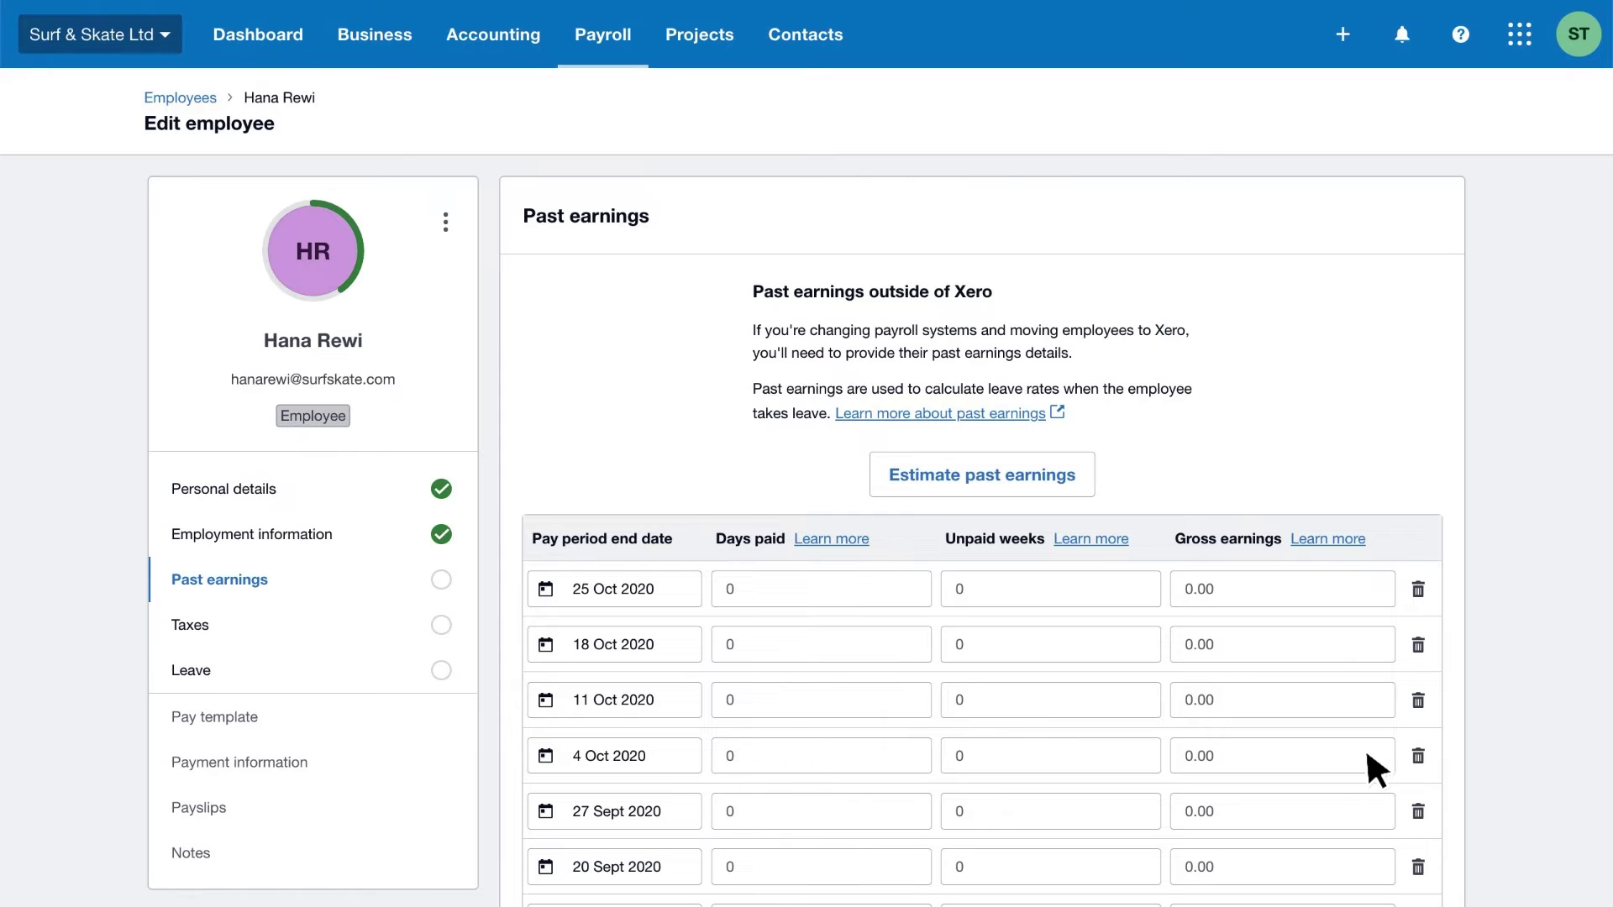
- Estimate past earnings as 5 weekly paid days at 800.00 gross and save them
left_click(1075, 476)
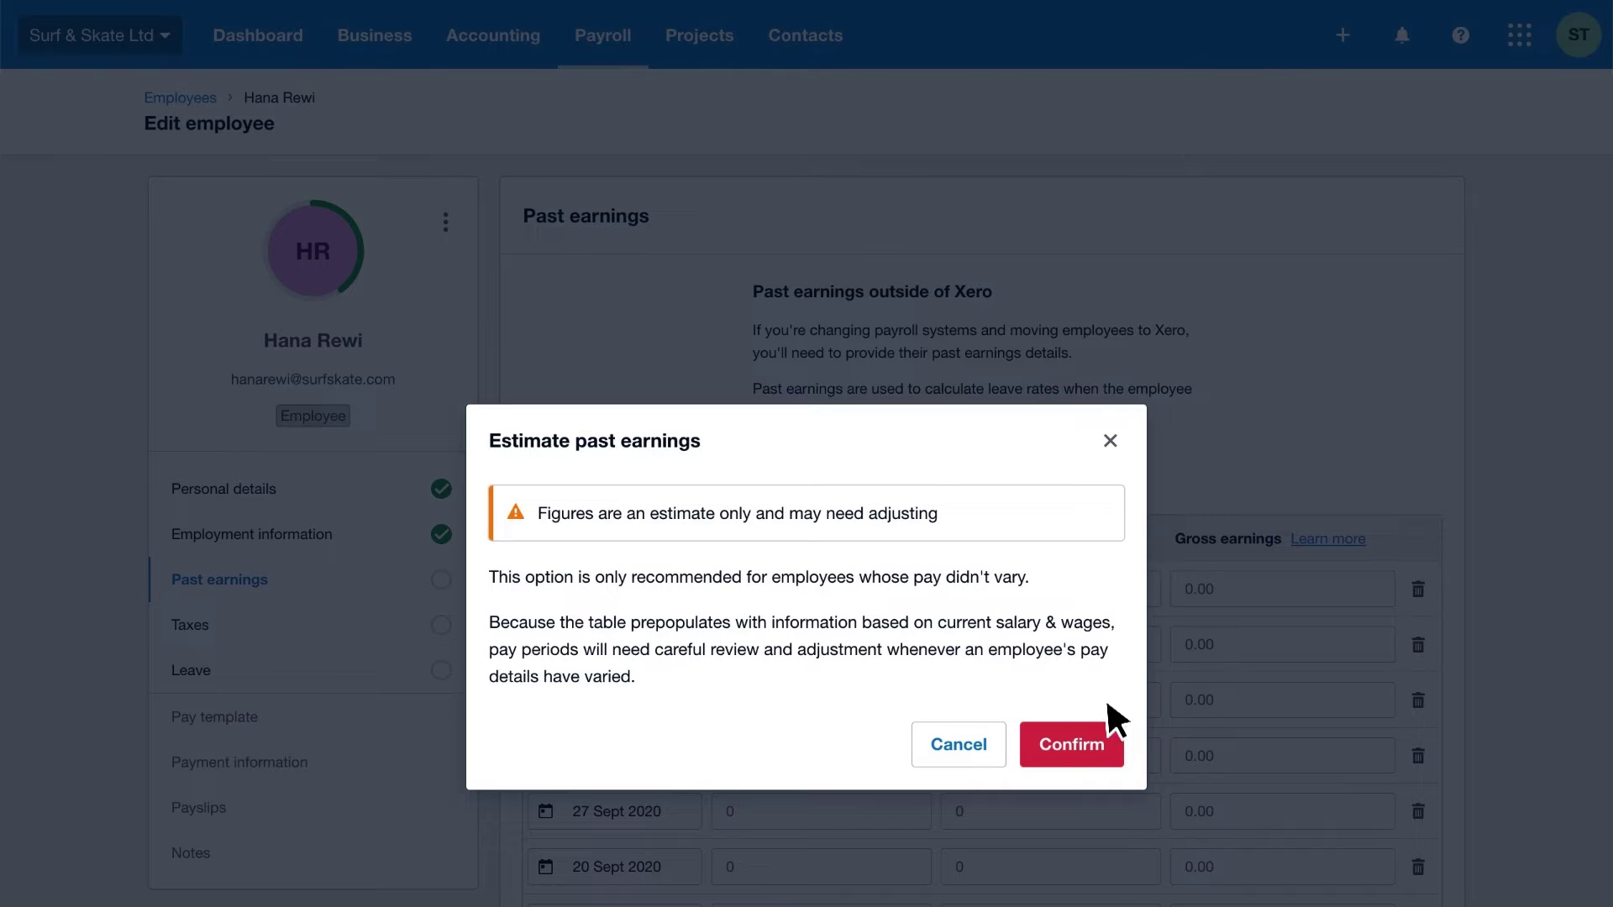
left_click(1111, 739)
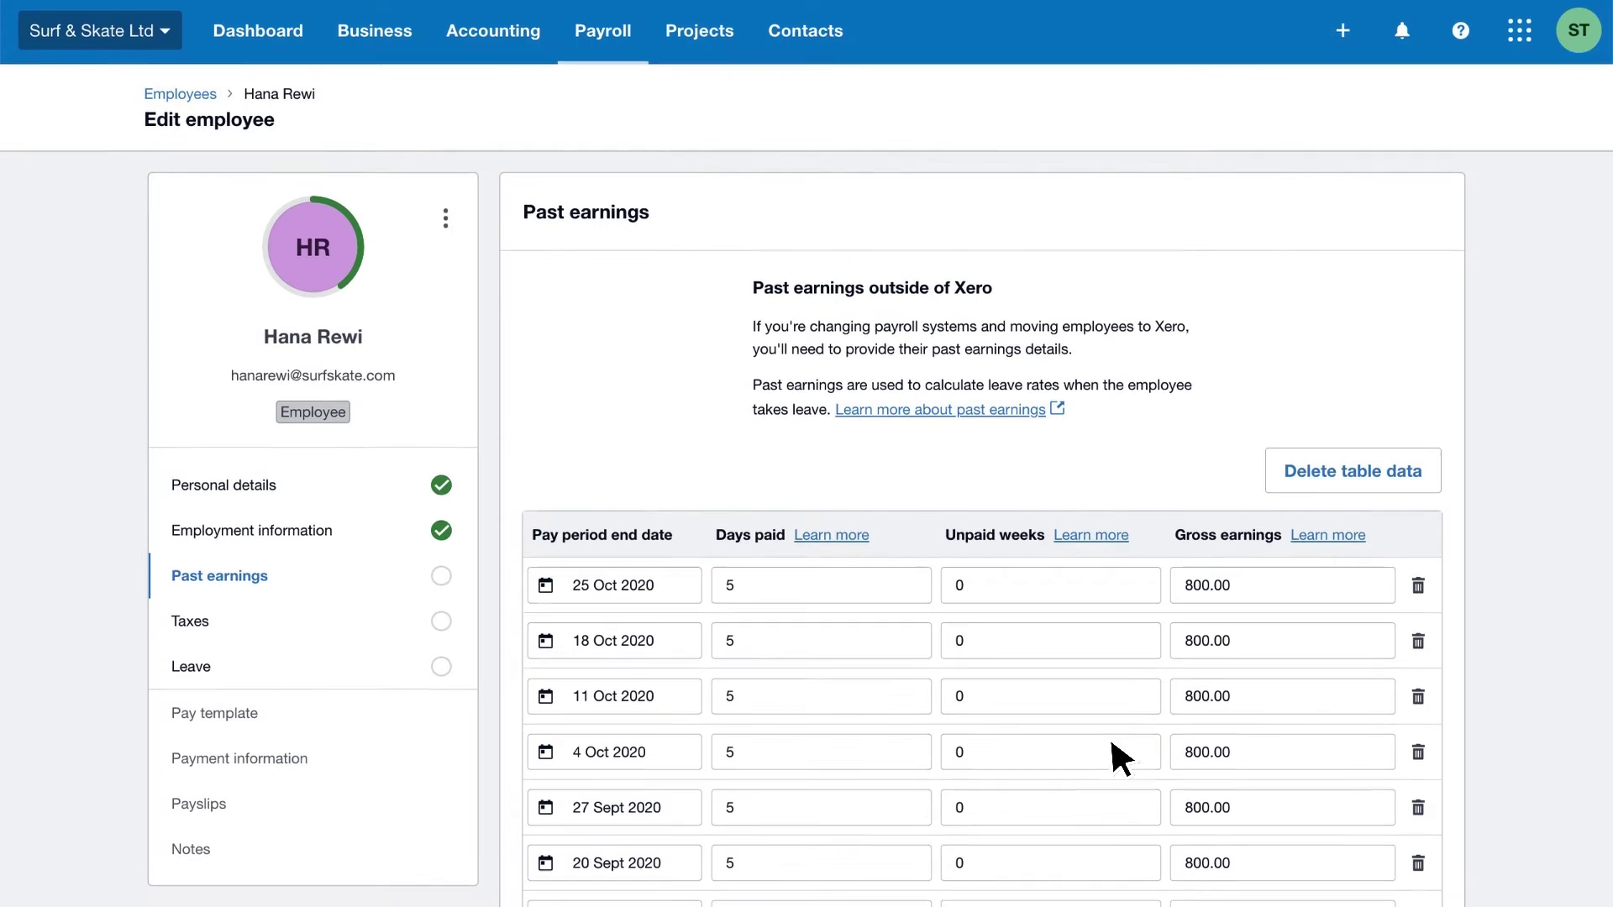
scroll(1122, 759, "down", 5)
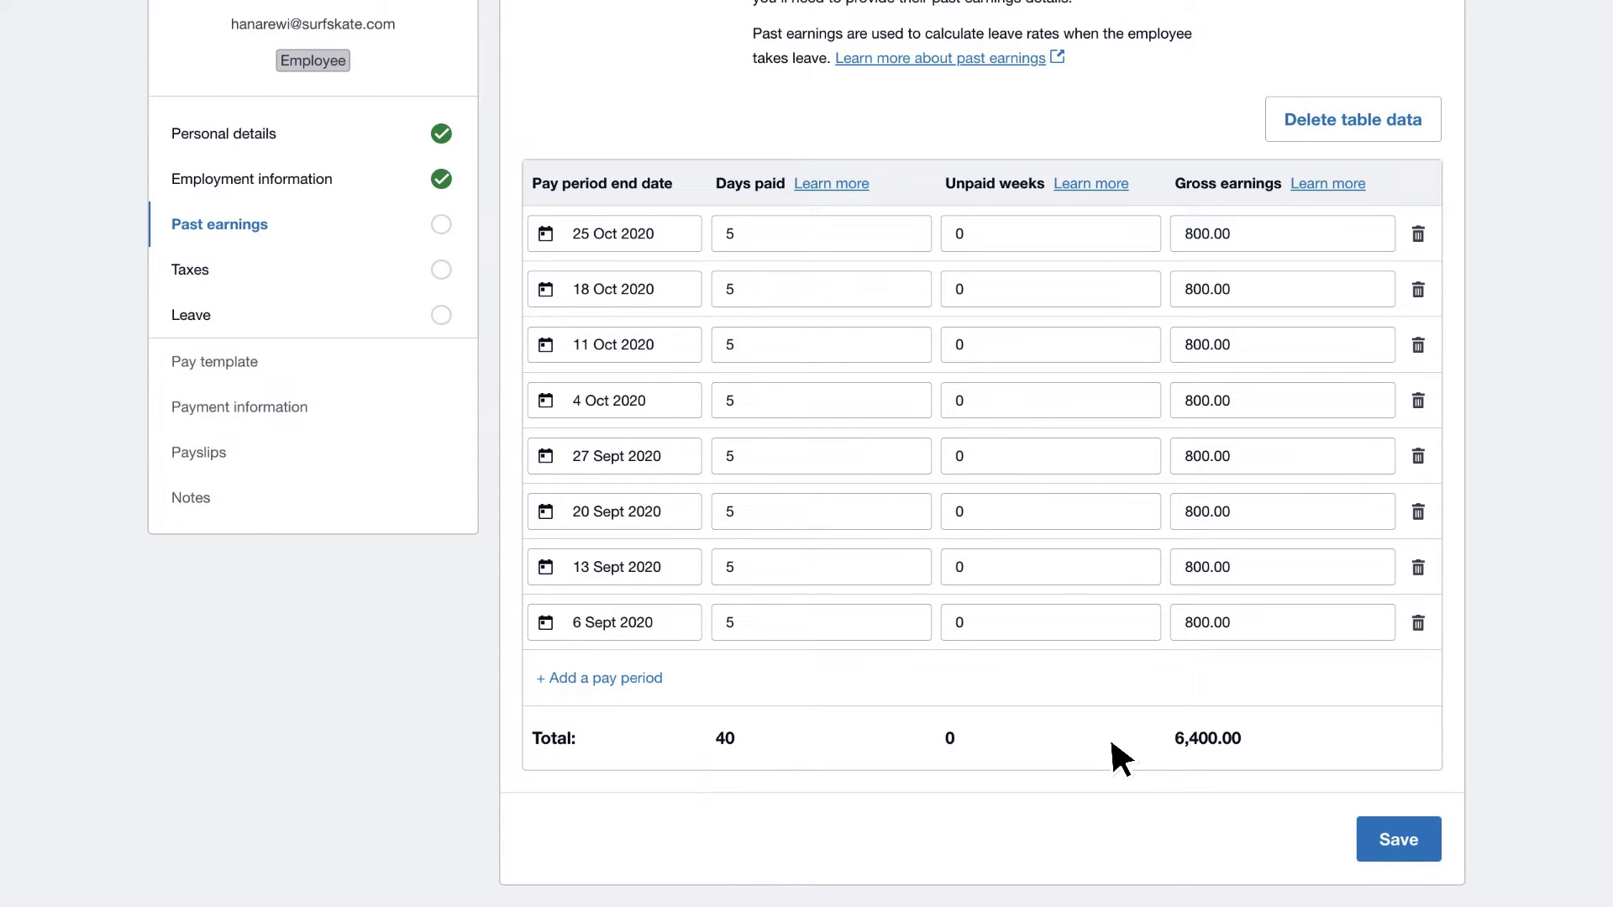
left_click(1366, 836)
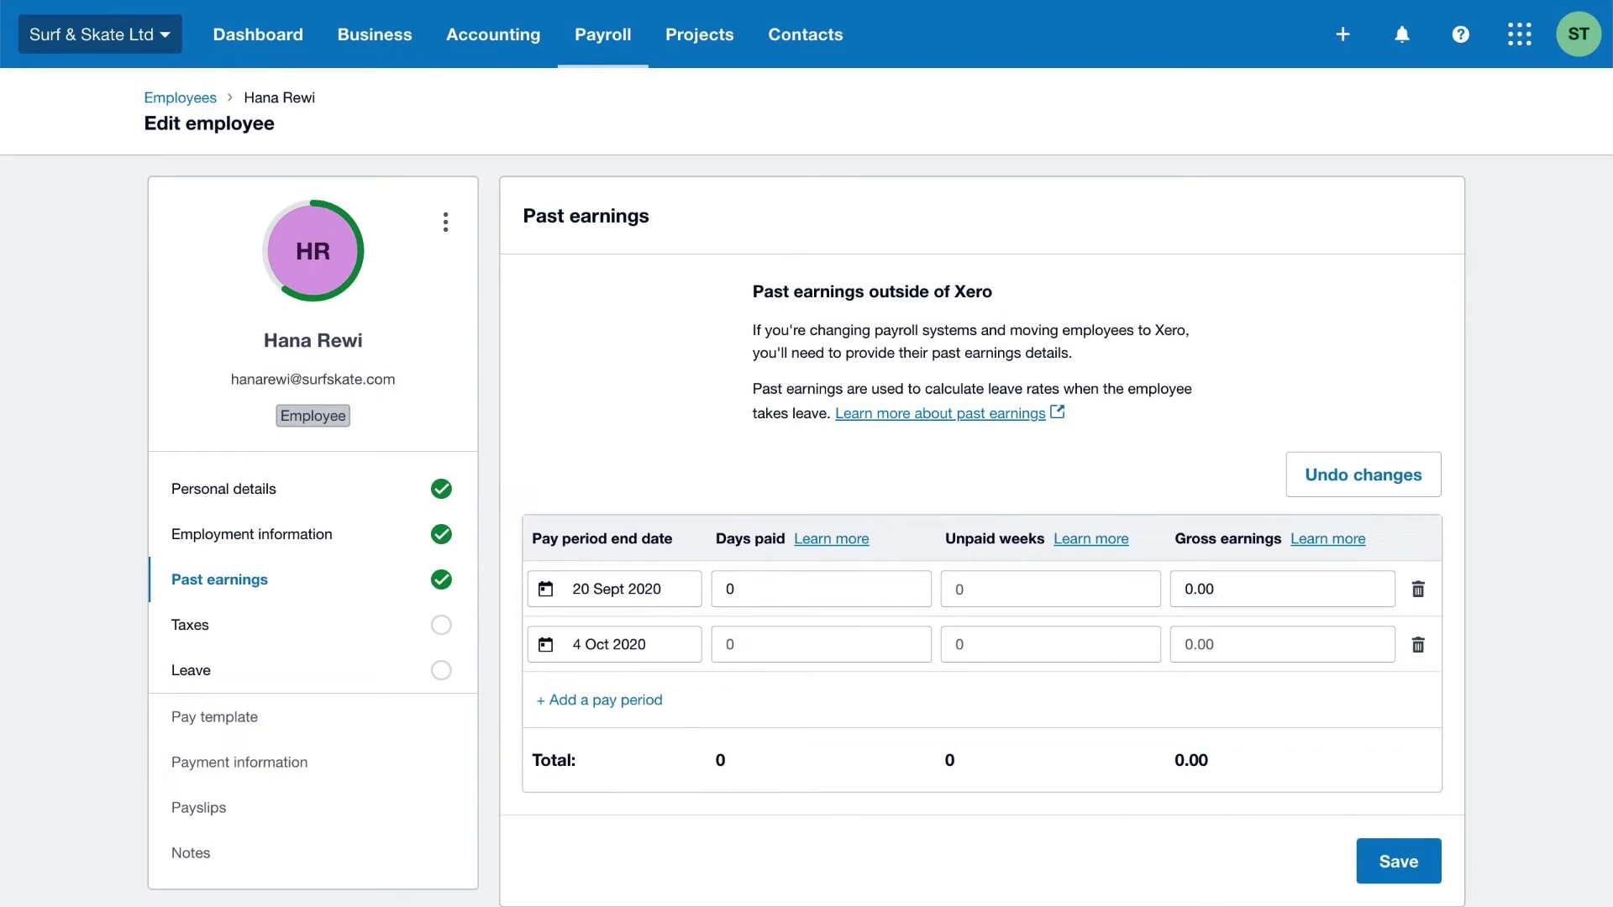
- Enter 3 unpaid weeks for the single remaining 20 Sept 2020 pay period
type("1")
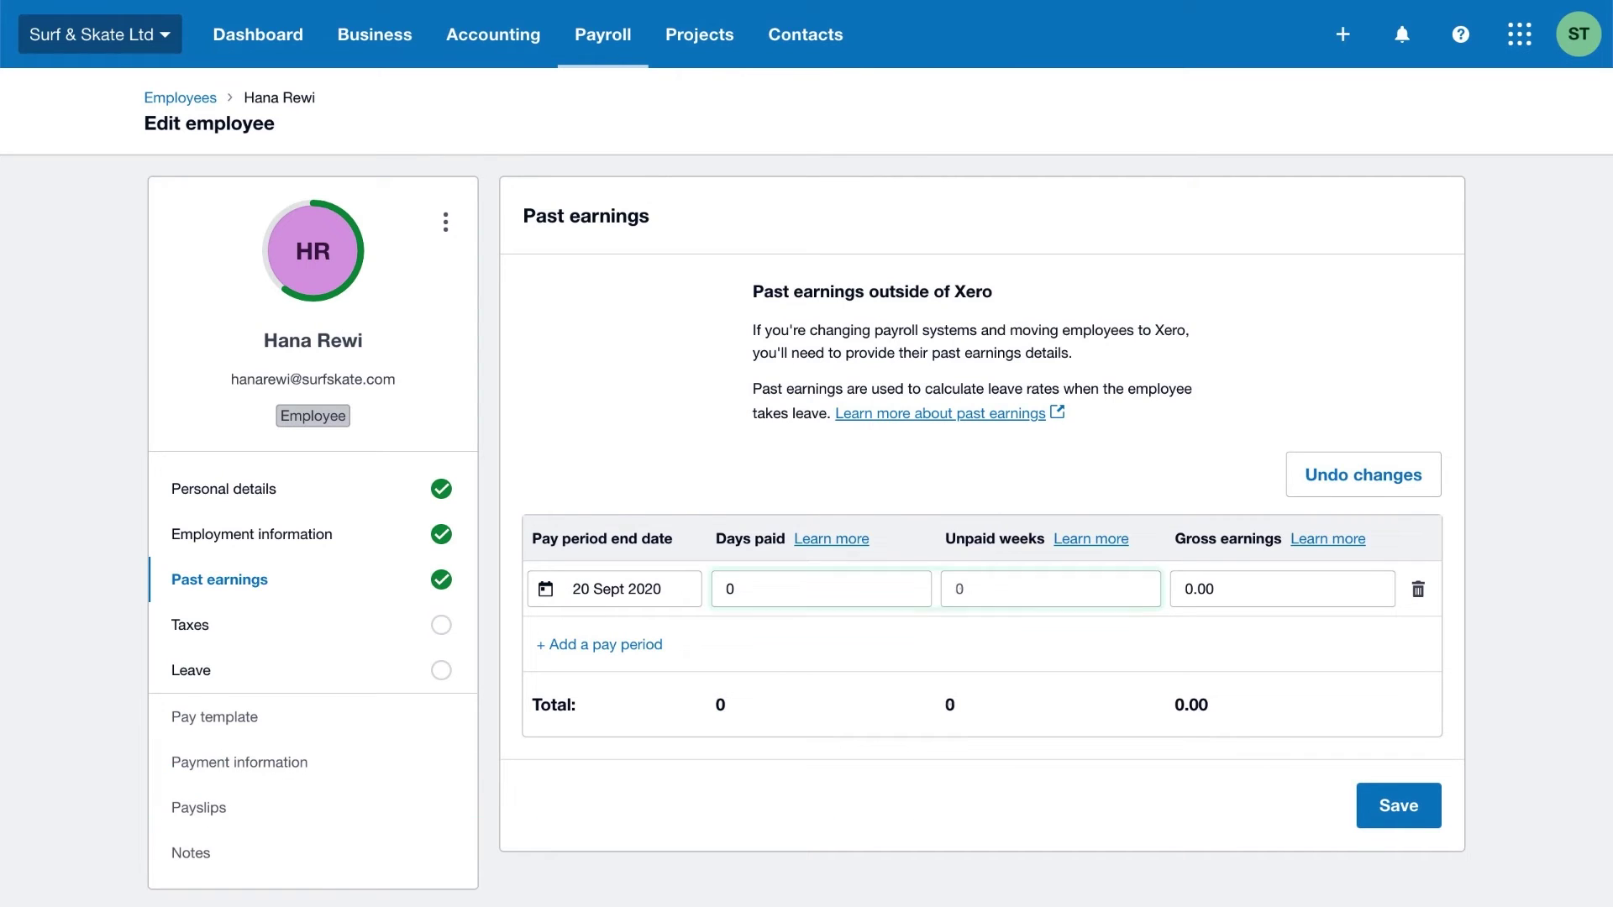
type("3")
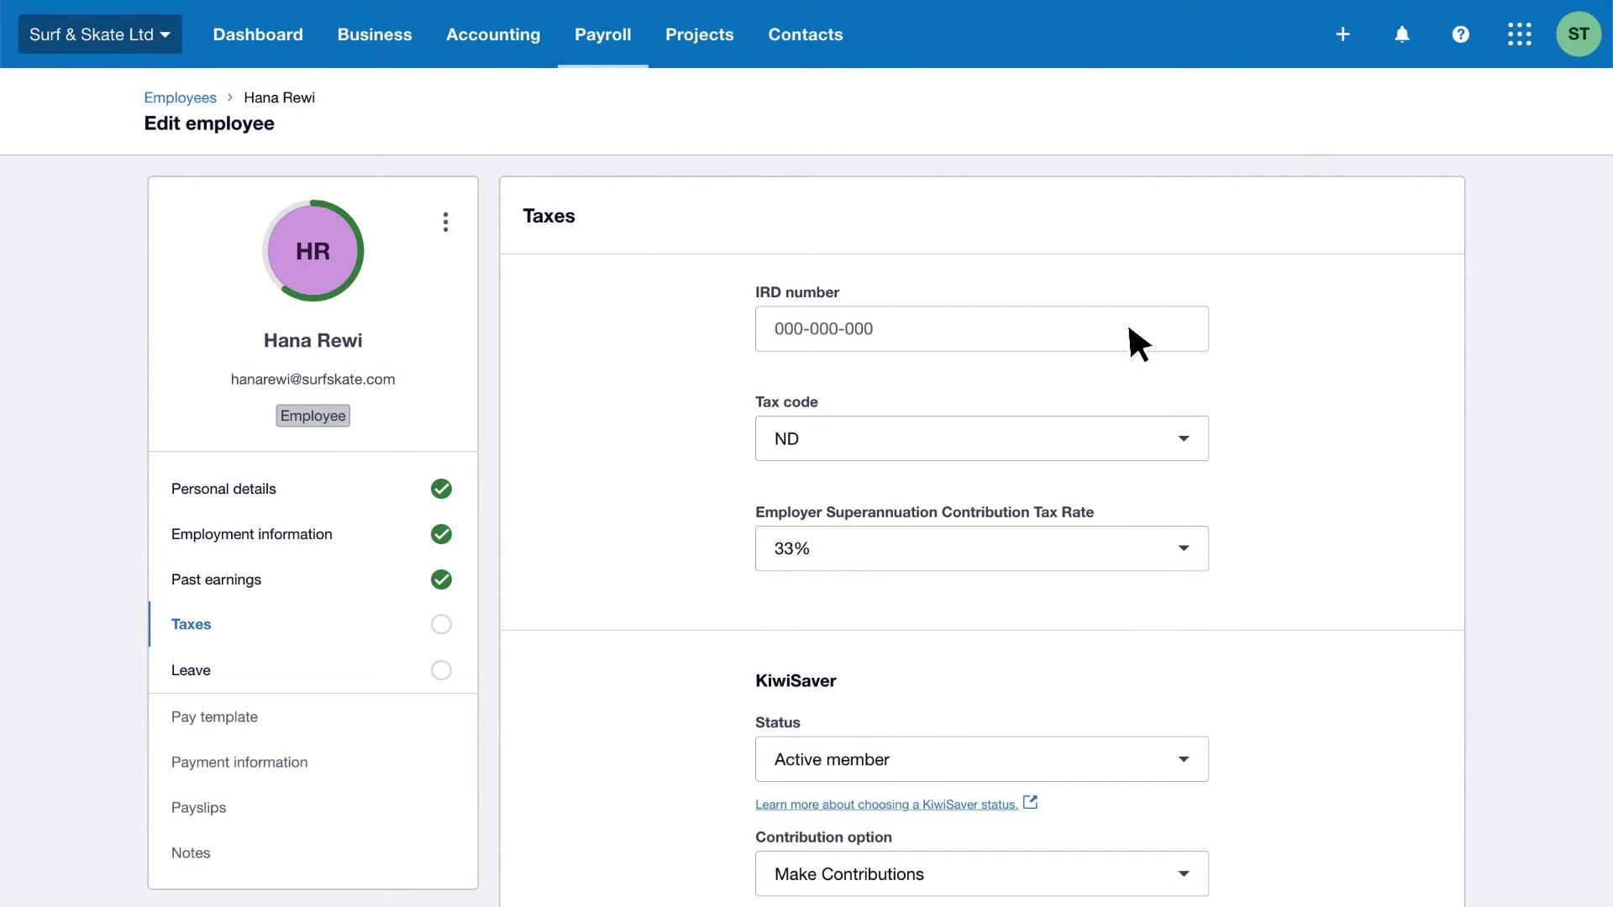
- Enter the employee's IRD number with tax code ME SL and KiwiSaver 3%, then save
left_click(1127, 321)
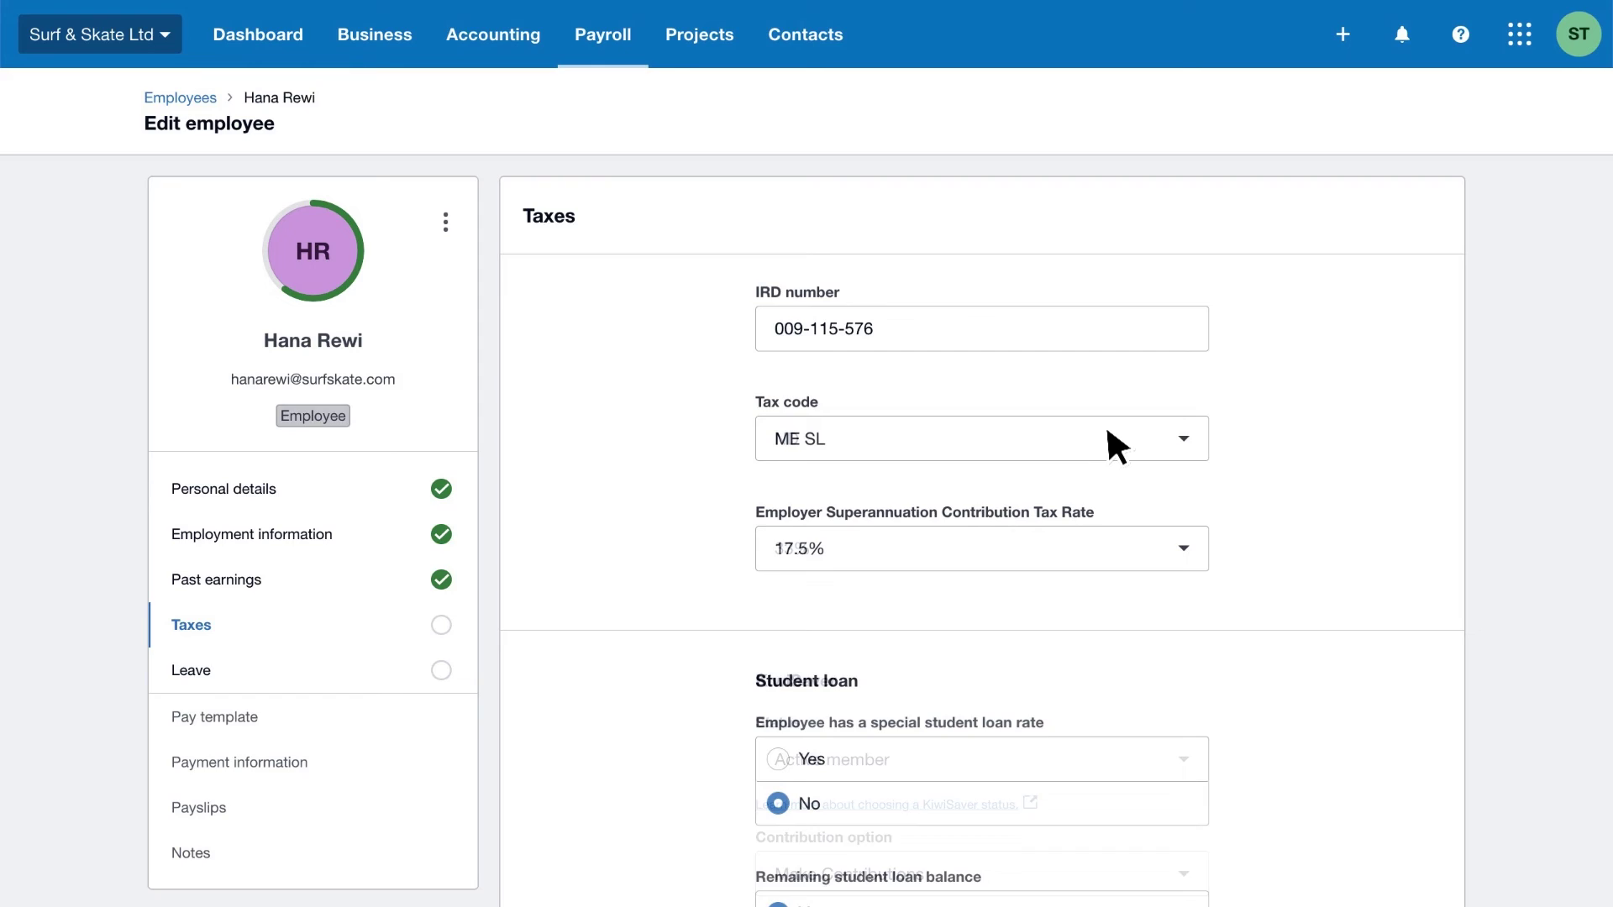
scroll(1108, 430, "down", 8)
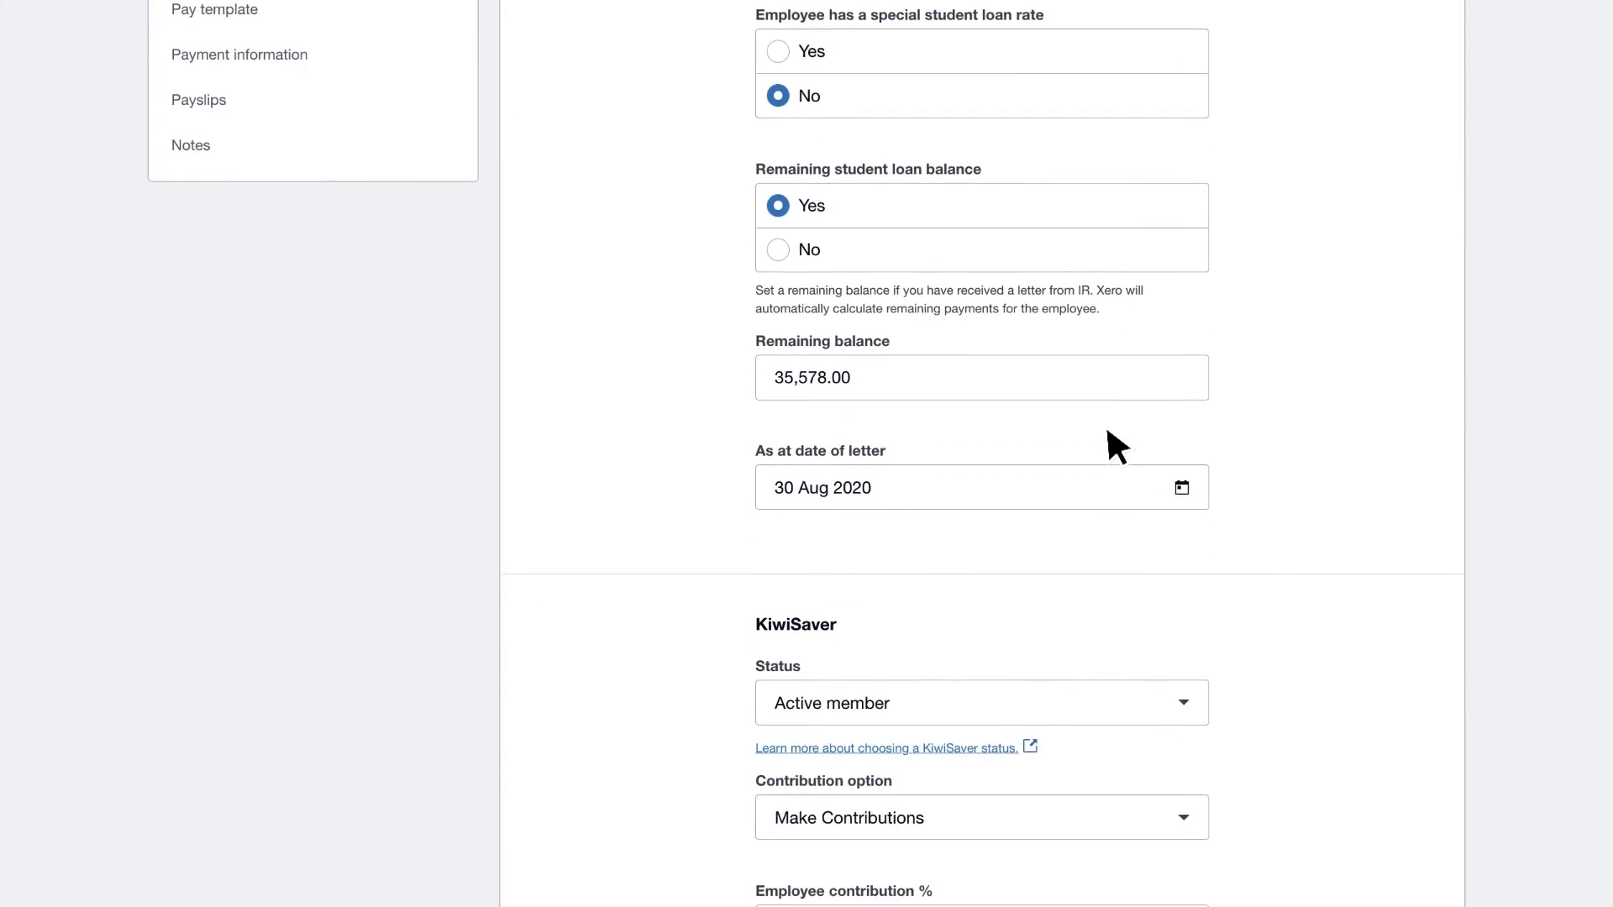
scroll(1108, 430, "down", 5)
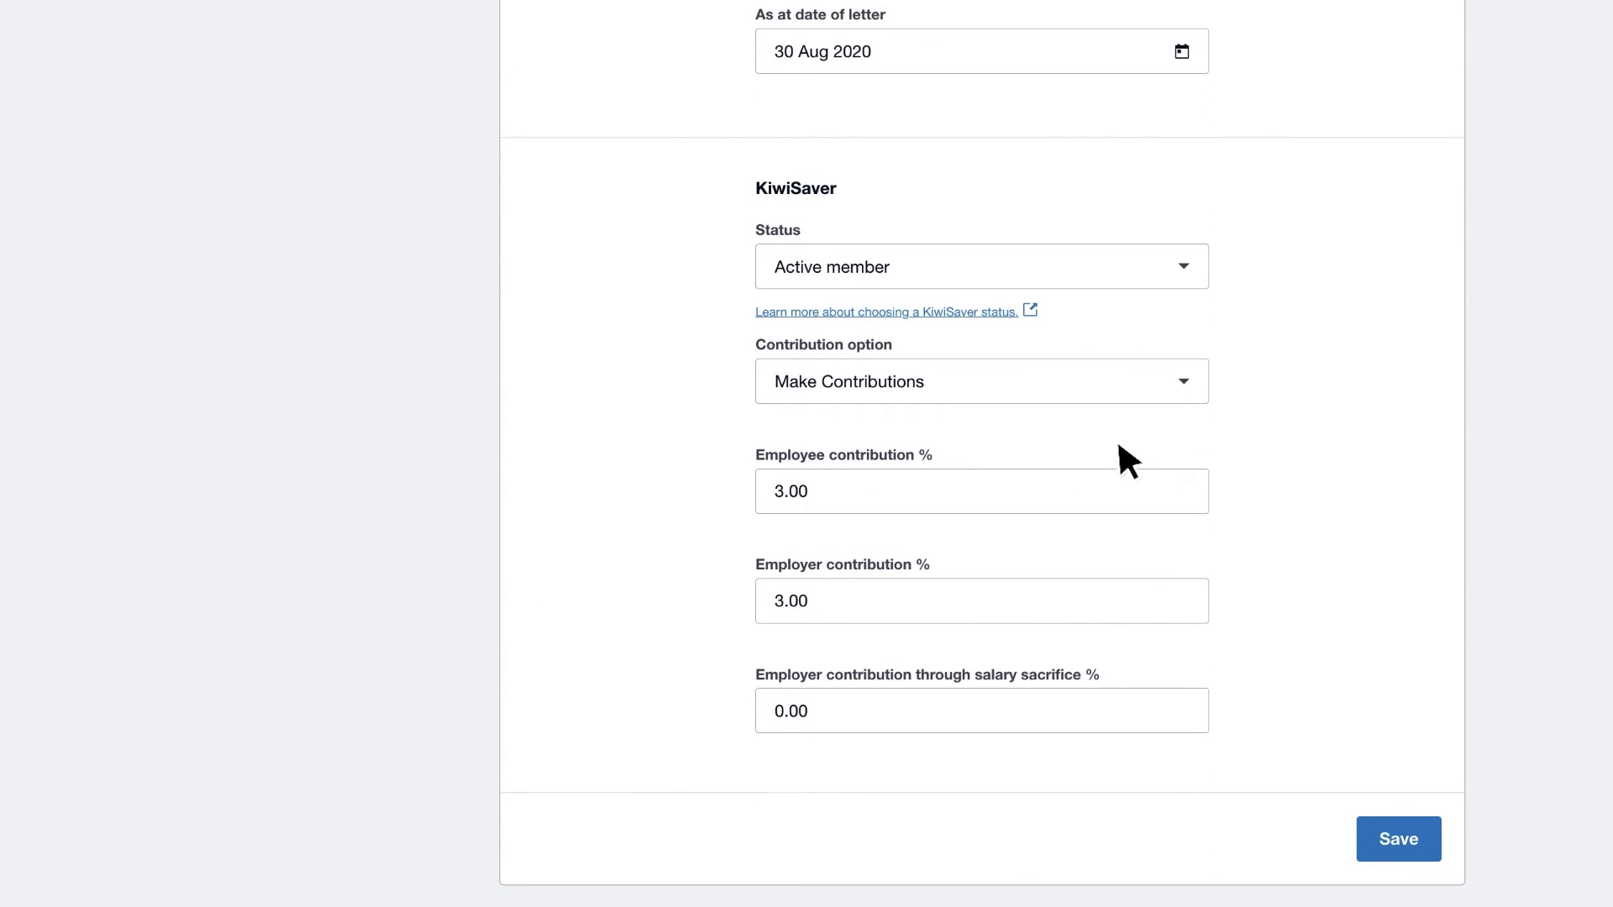
left_click(1426, 838)
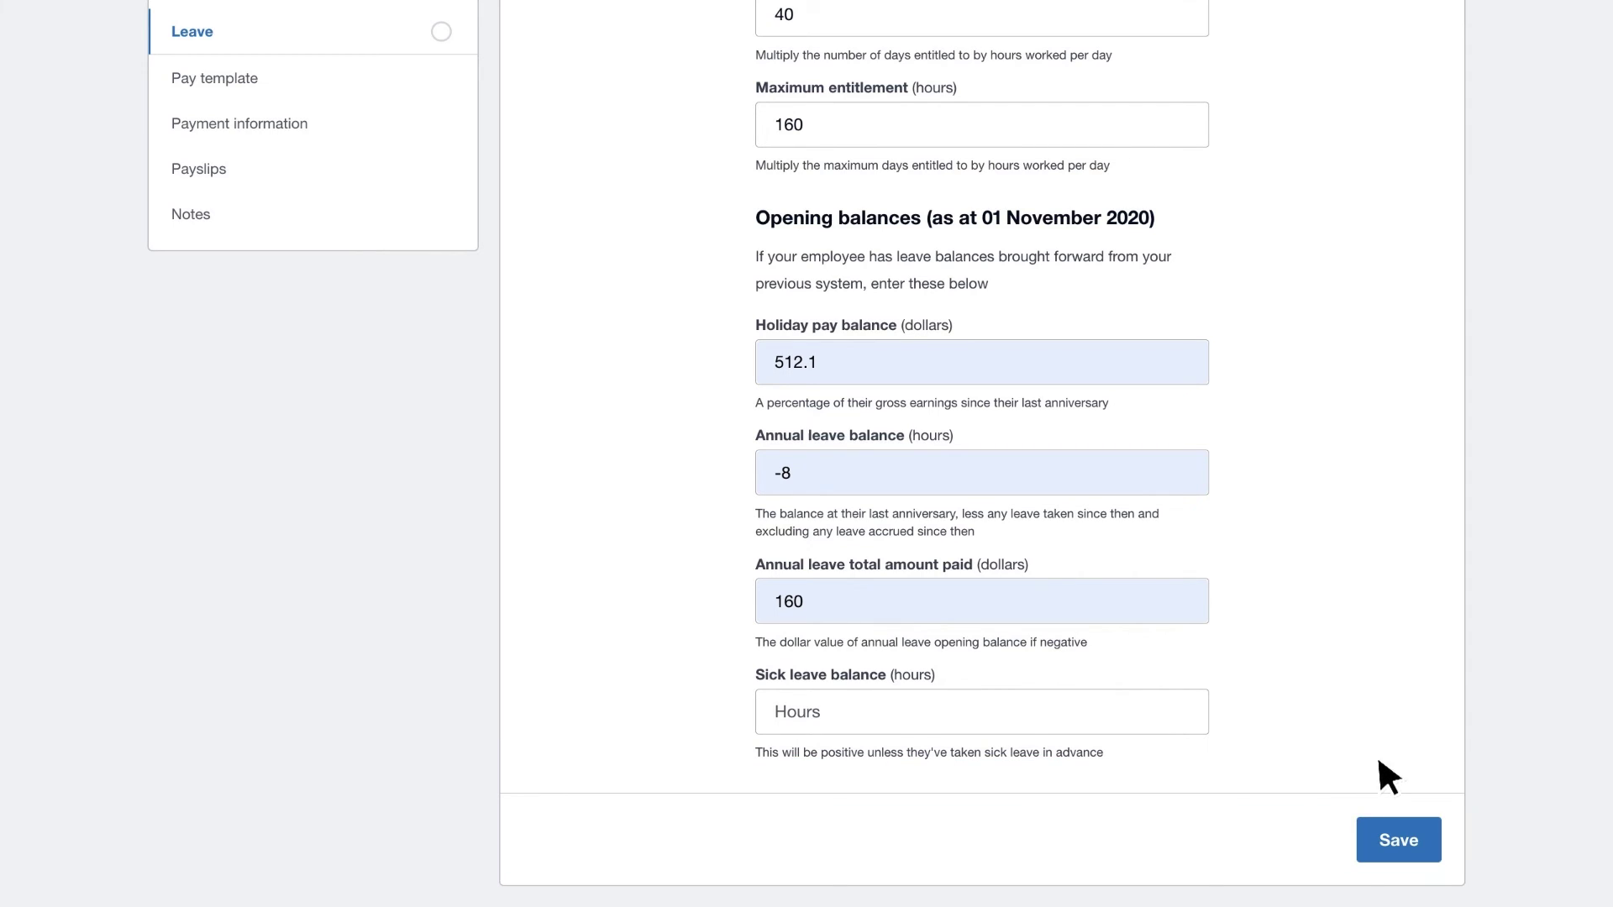
- Finish adding the employee and set Holiday Pay to be included in every pay
left_click(1425, 831)
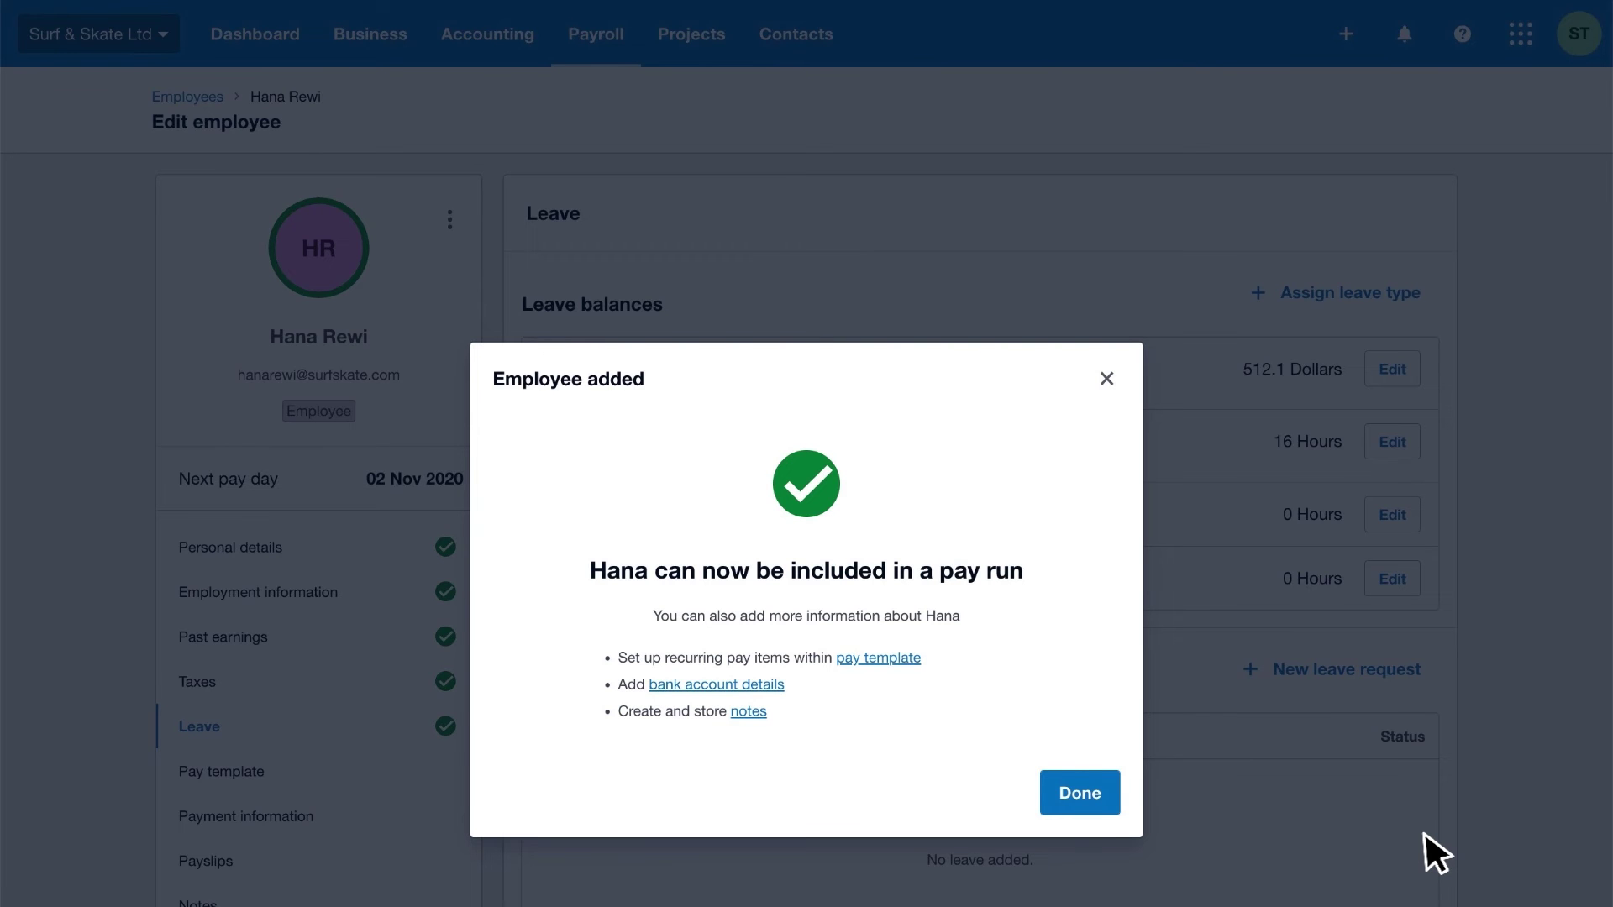
left_click(1107, 793)
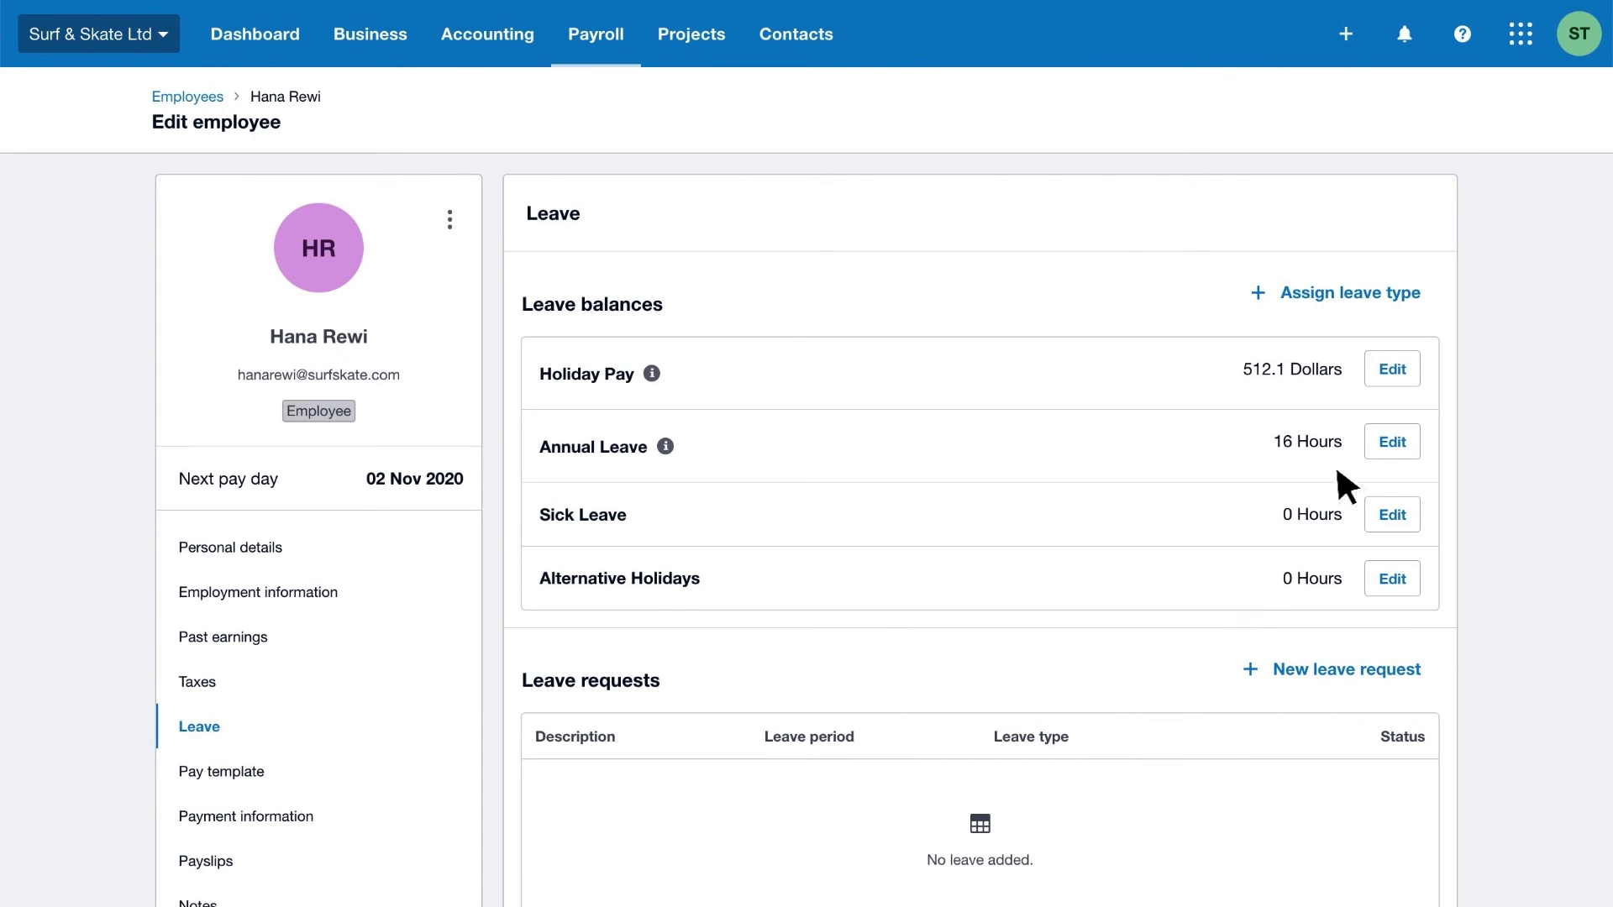
left_click(1392, 369)
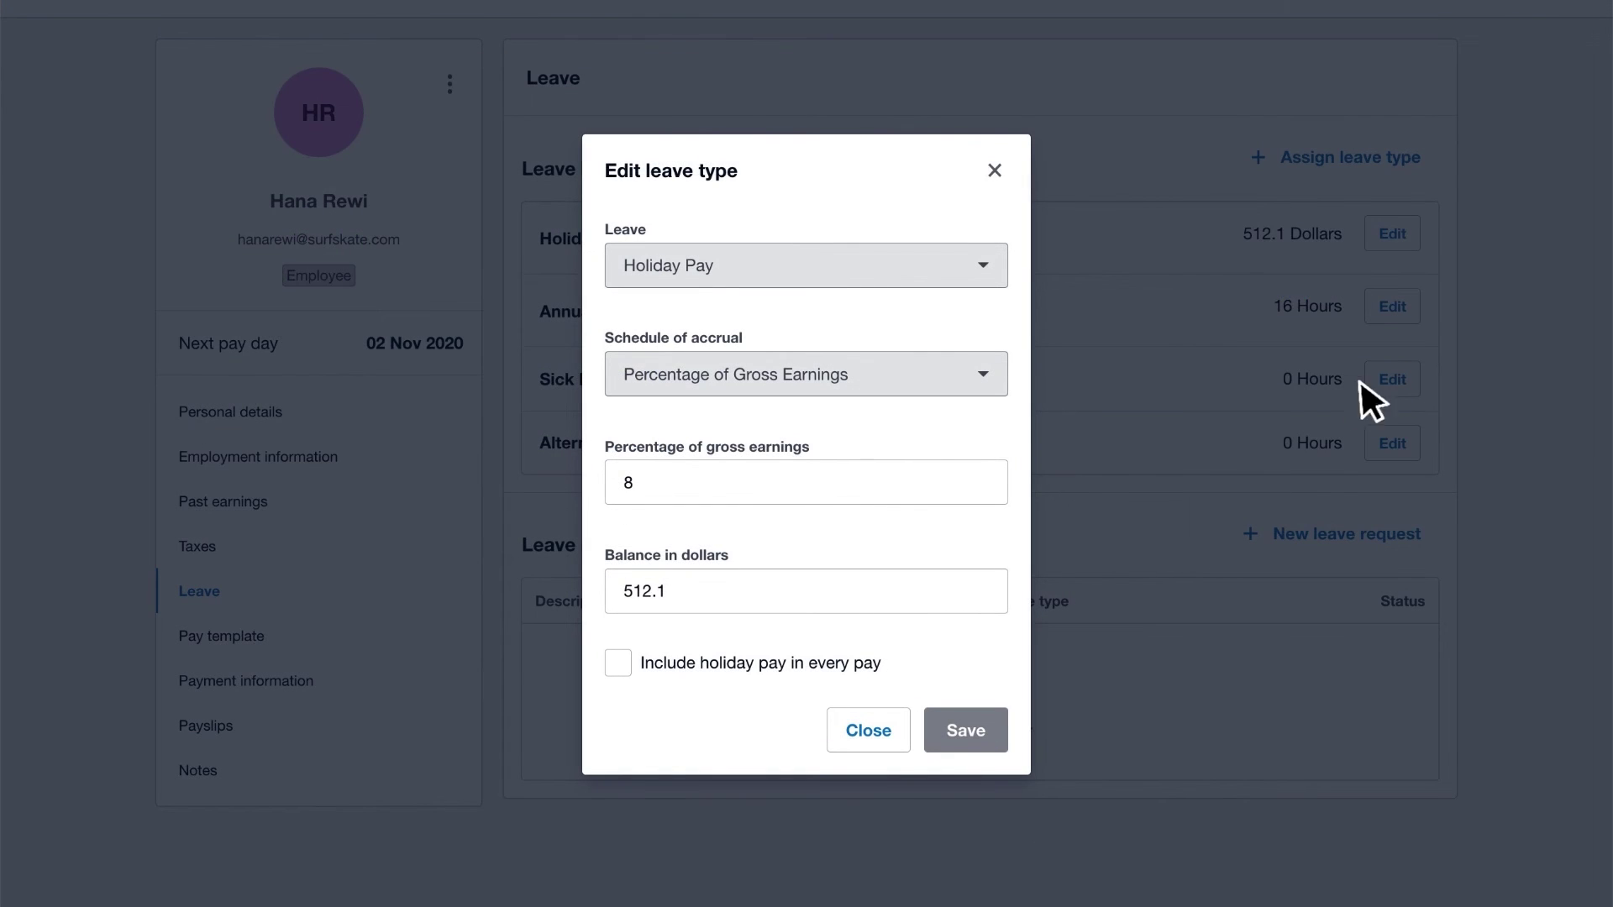
left_click(619, 664)
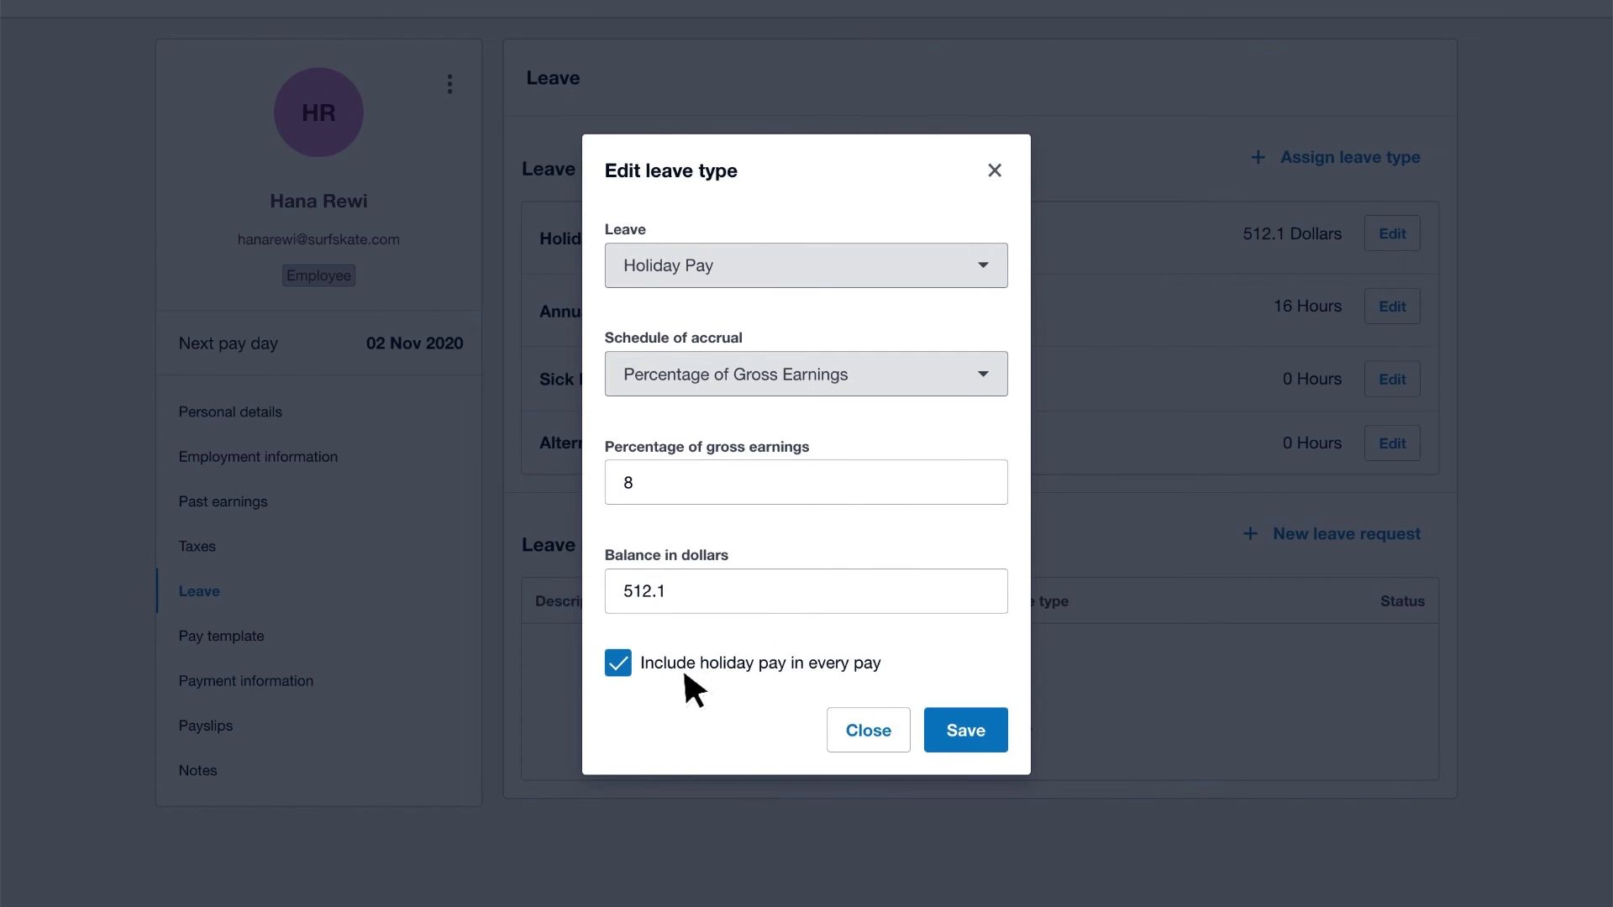
left_click(995, 731)
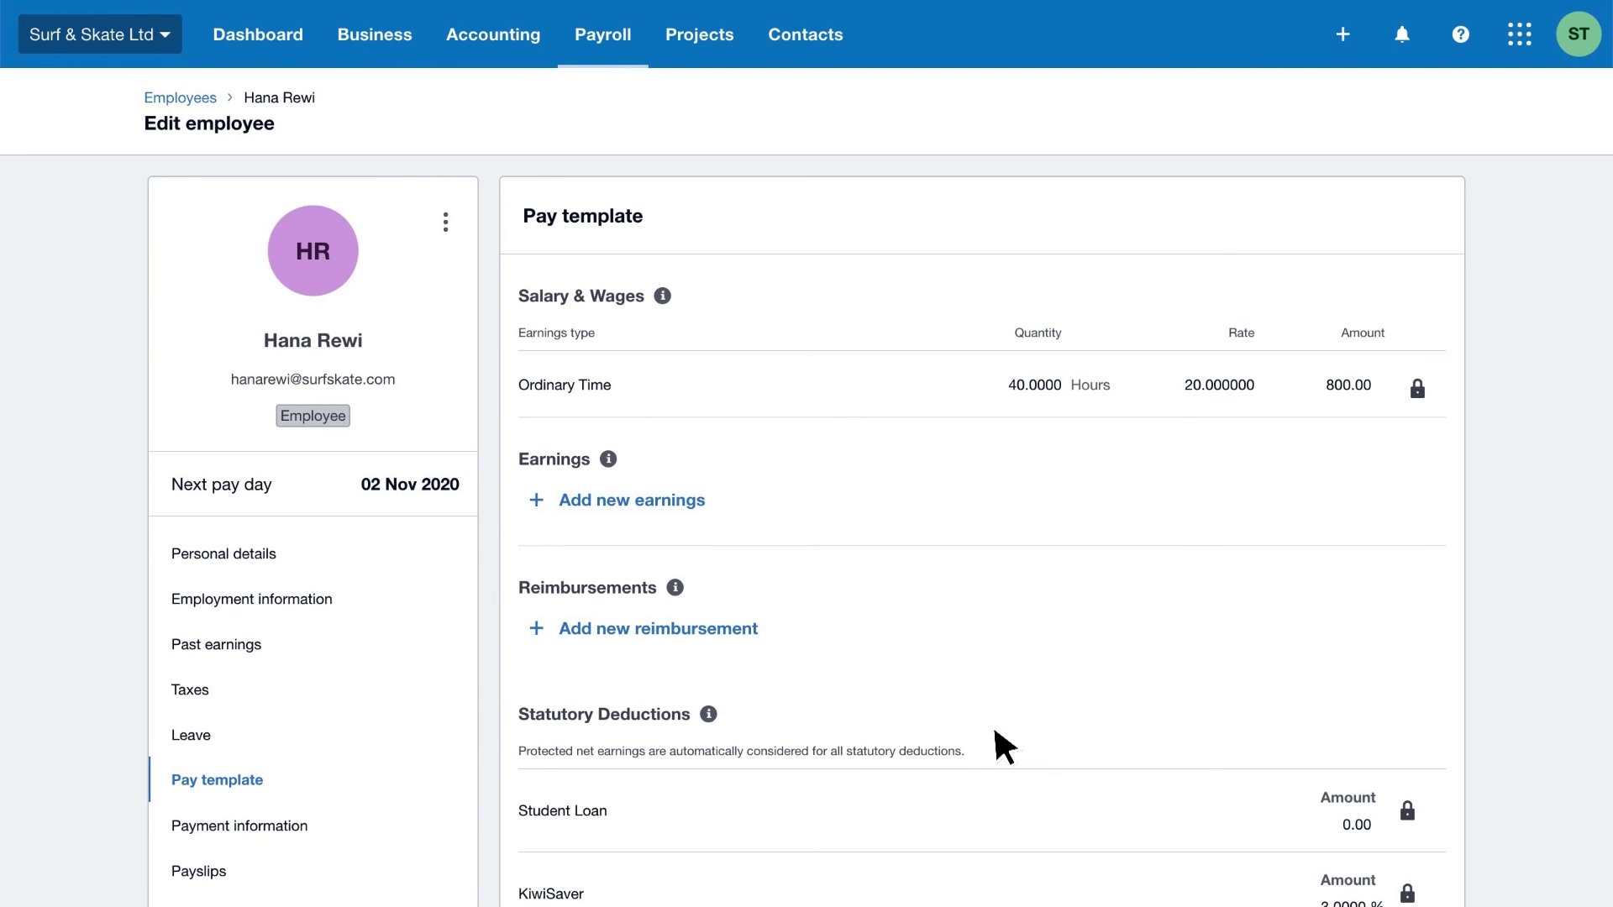
- Add a 20.00 Additional Student Loan deduction to the pay template and save it
left_click(565, 632)
left_click(735, 672)
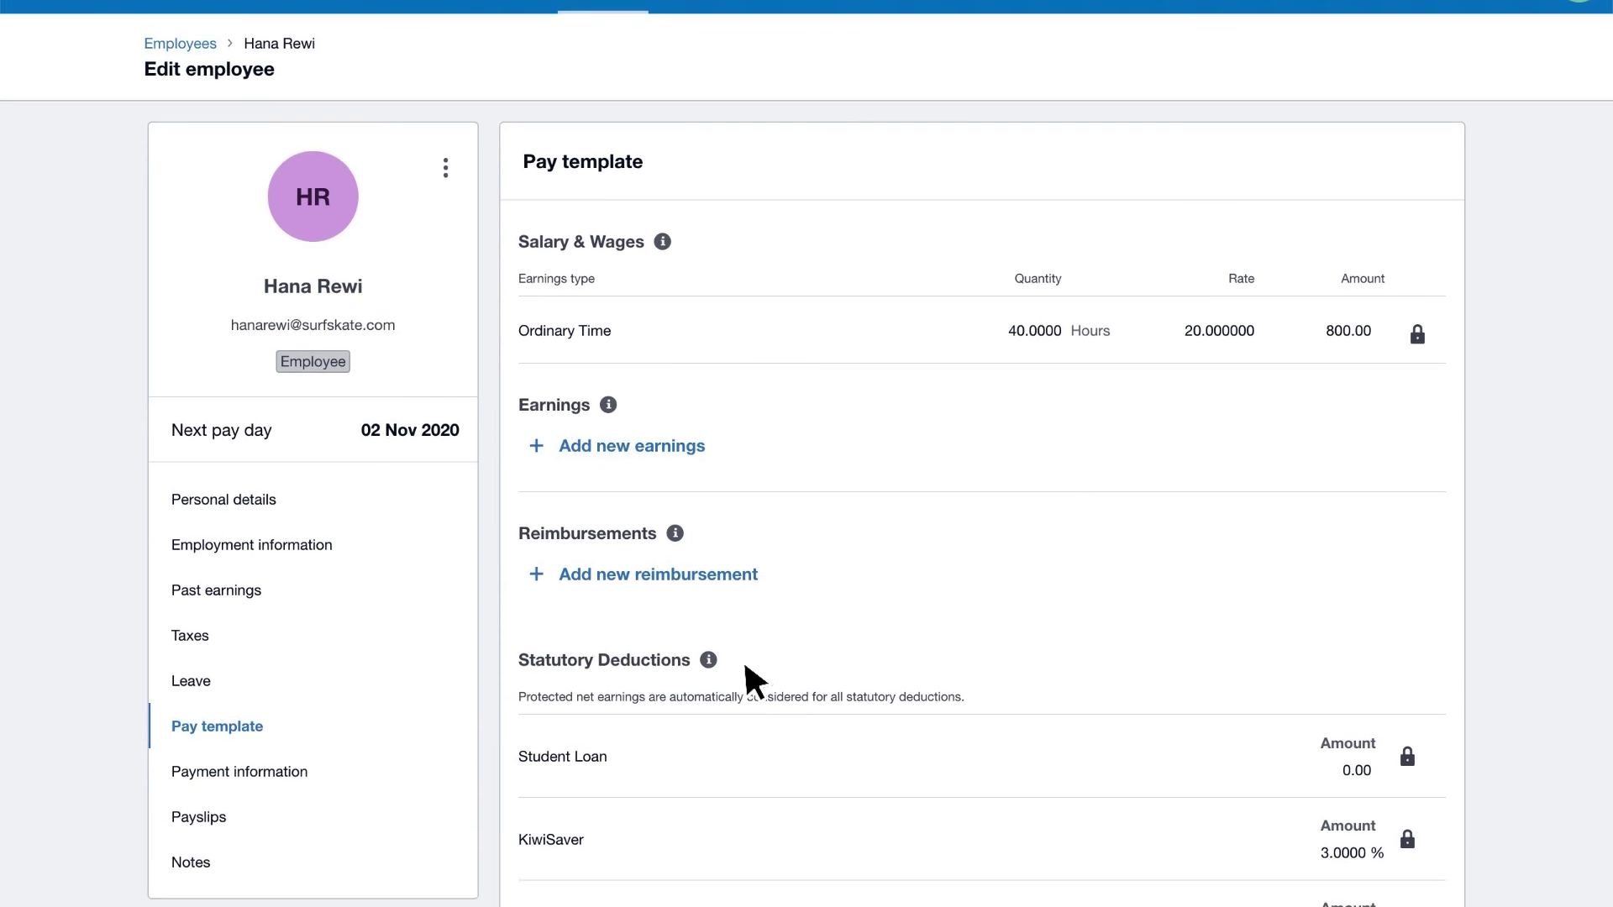
type("20")
key("Tab")
scroll(751, 680, "down", 2)
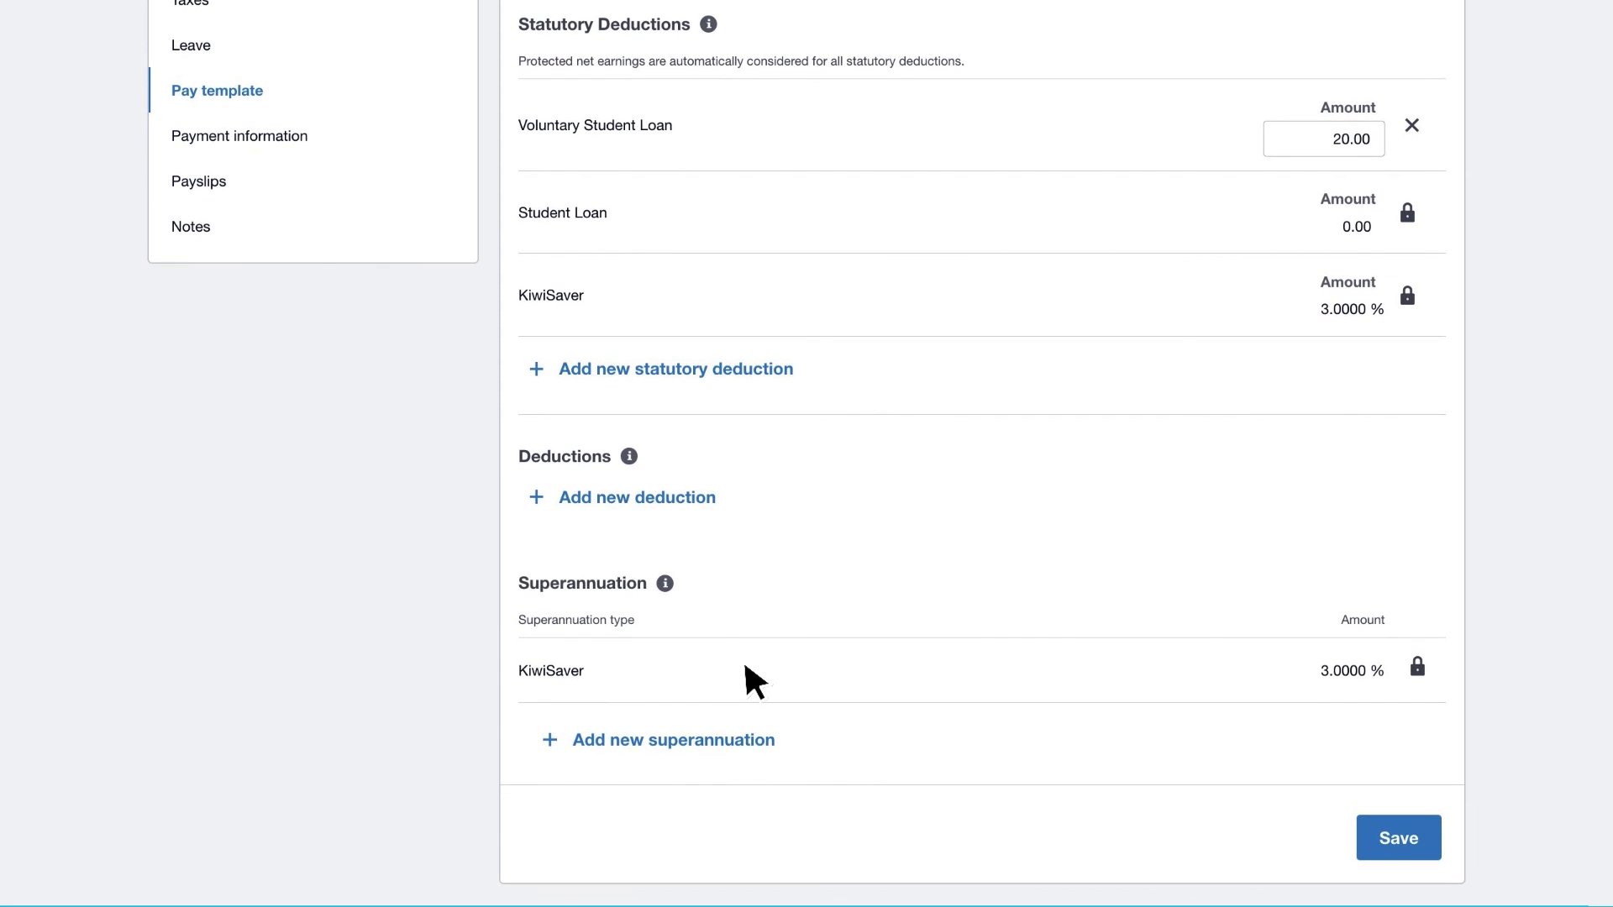
left_click(1368, 840)
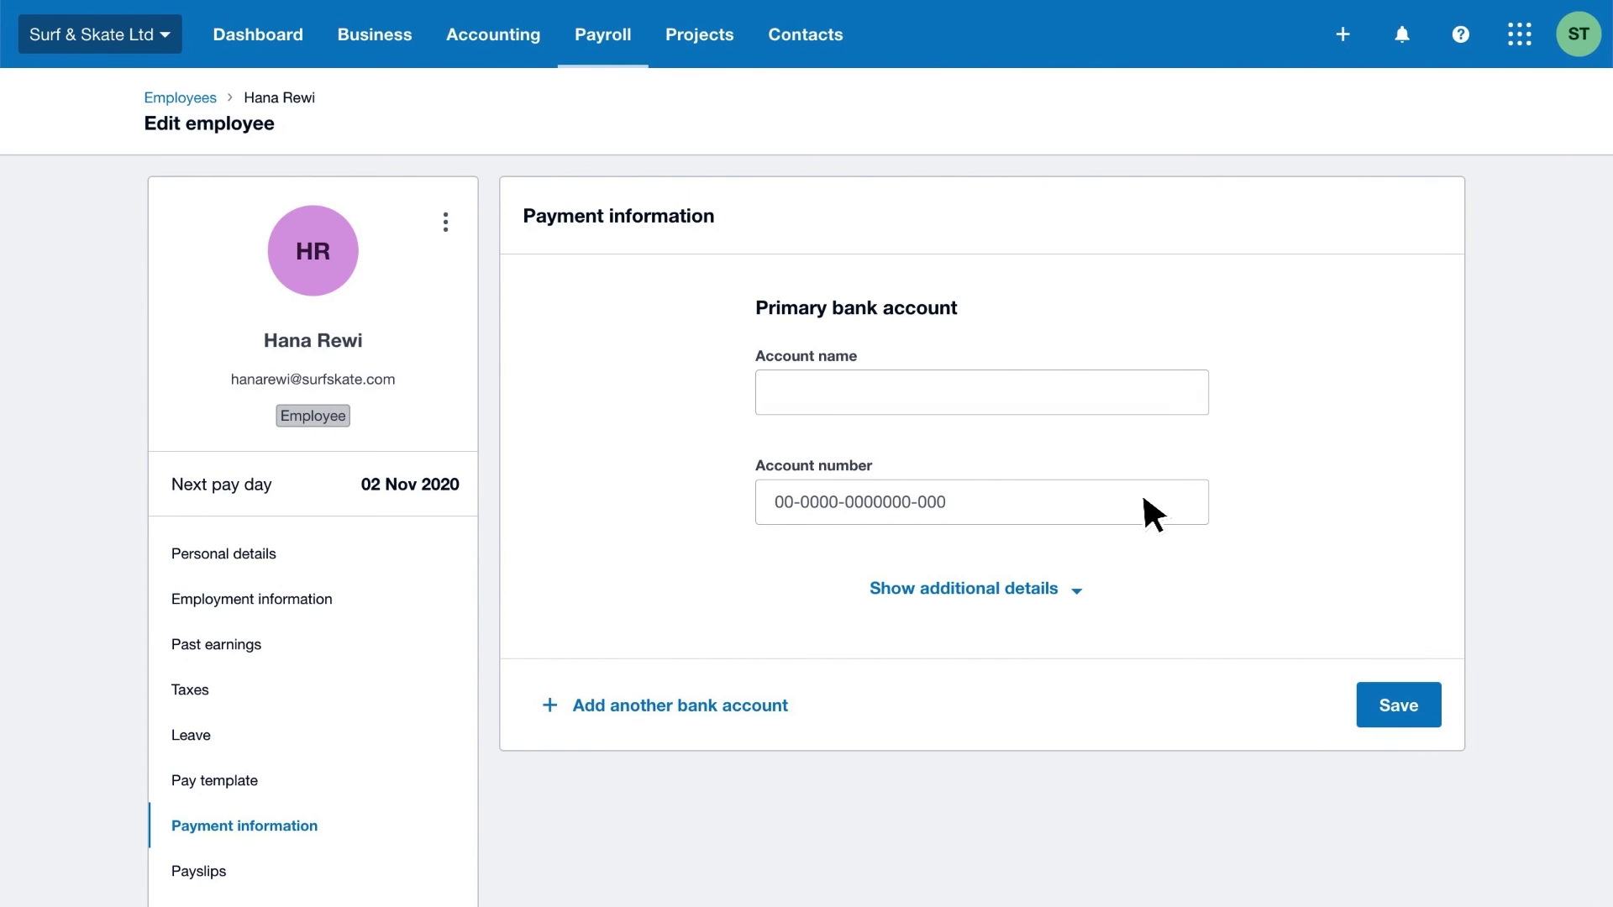
- Save the employee's bank account name and number, then invite them to Xero Me
left_click(1366, 706)
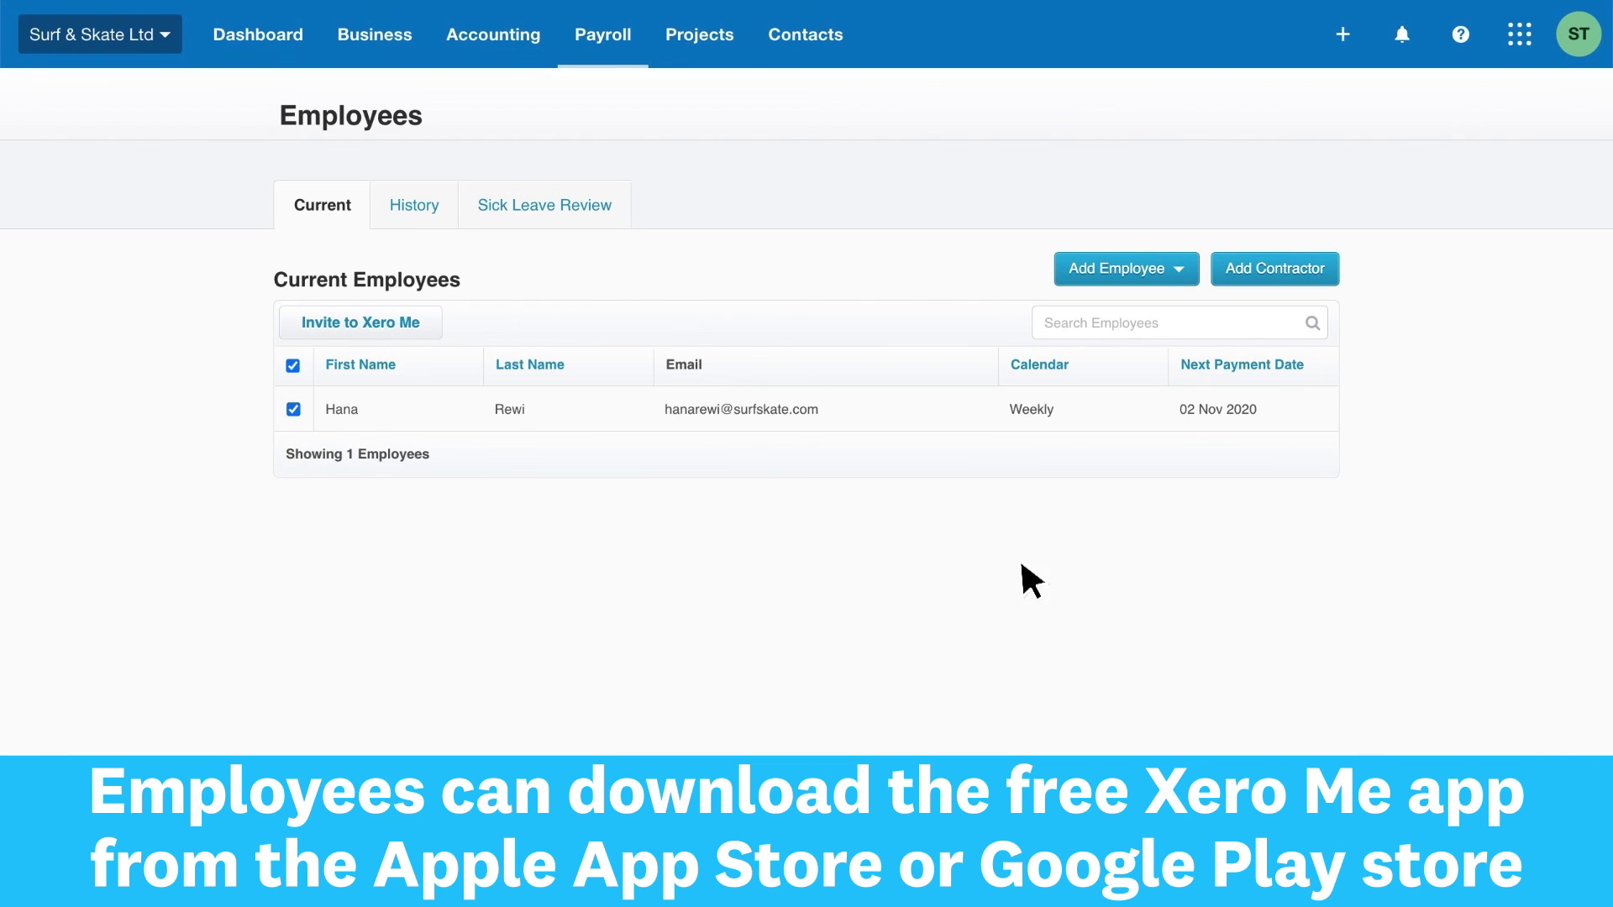
left_click(429, 319)
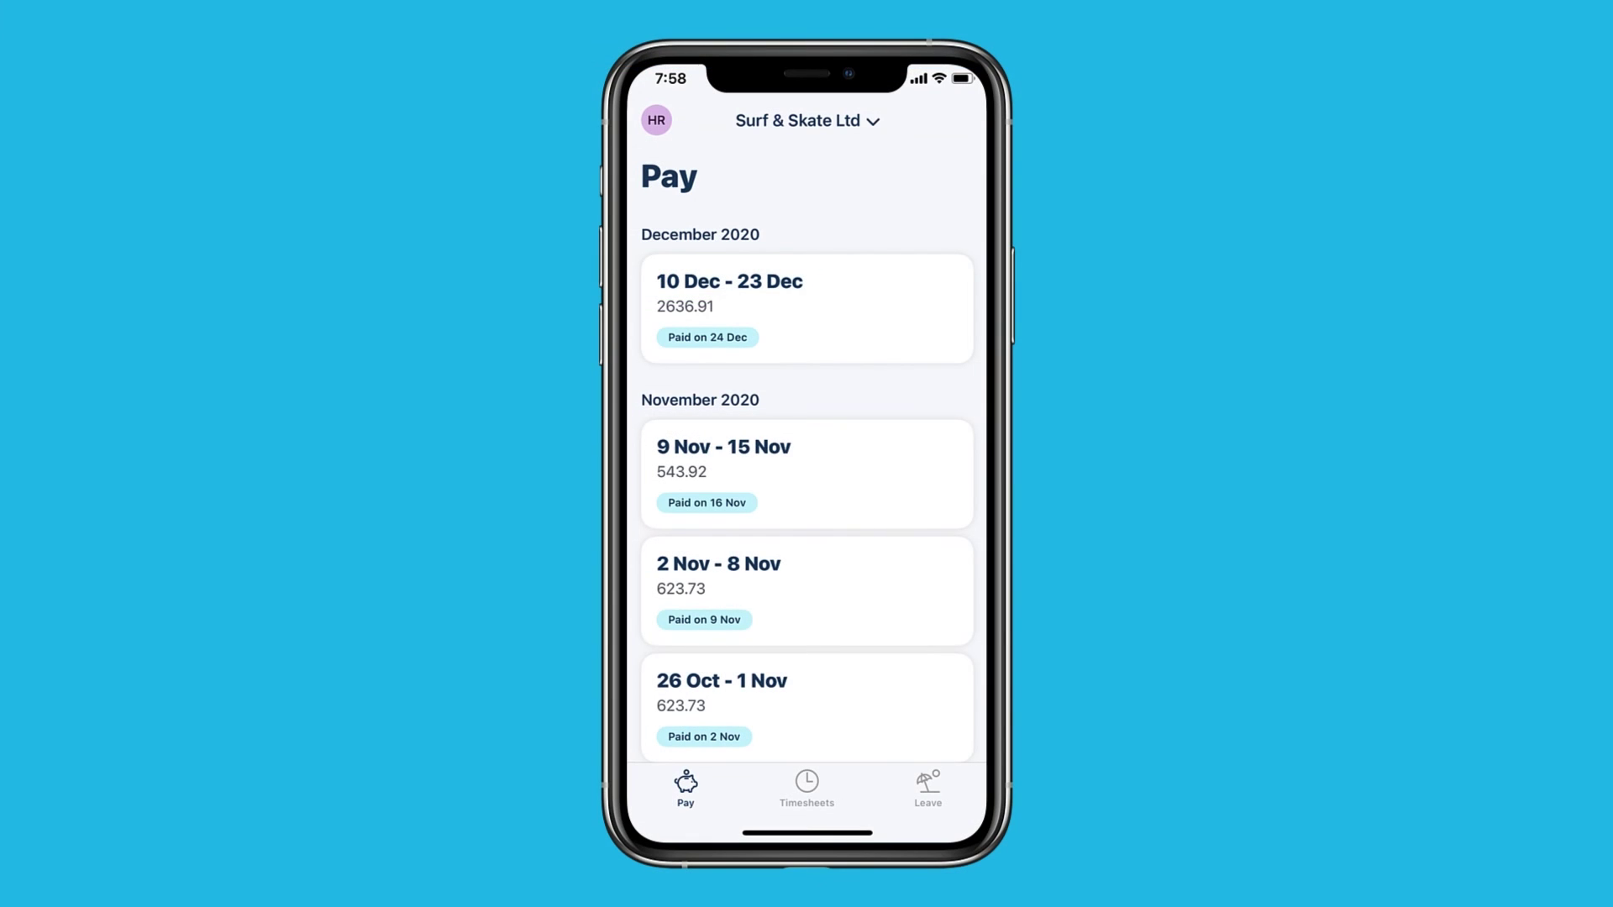
- In Xero Me, view the employee's timesheets and then their leave requests
left_click(807, 785)
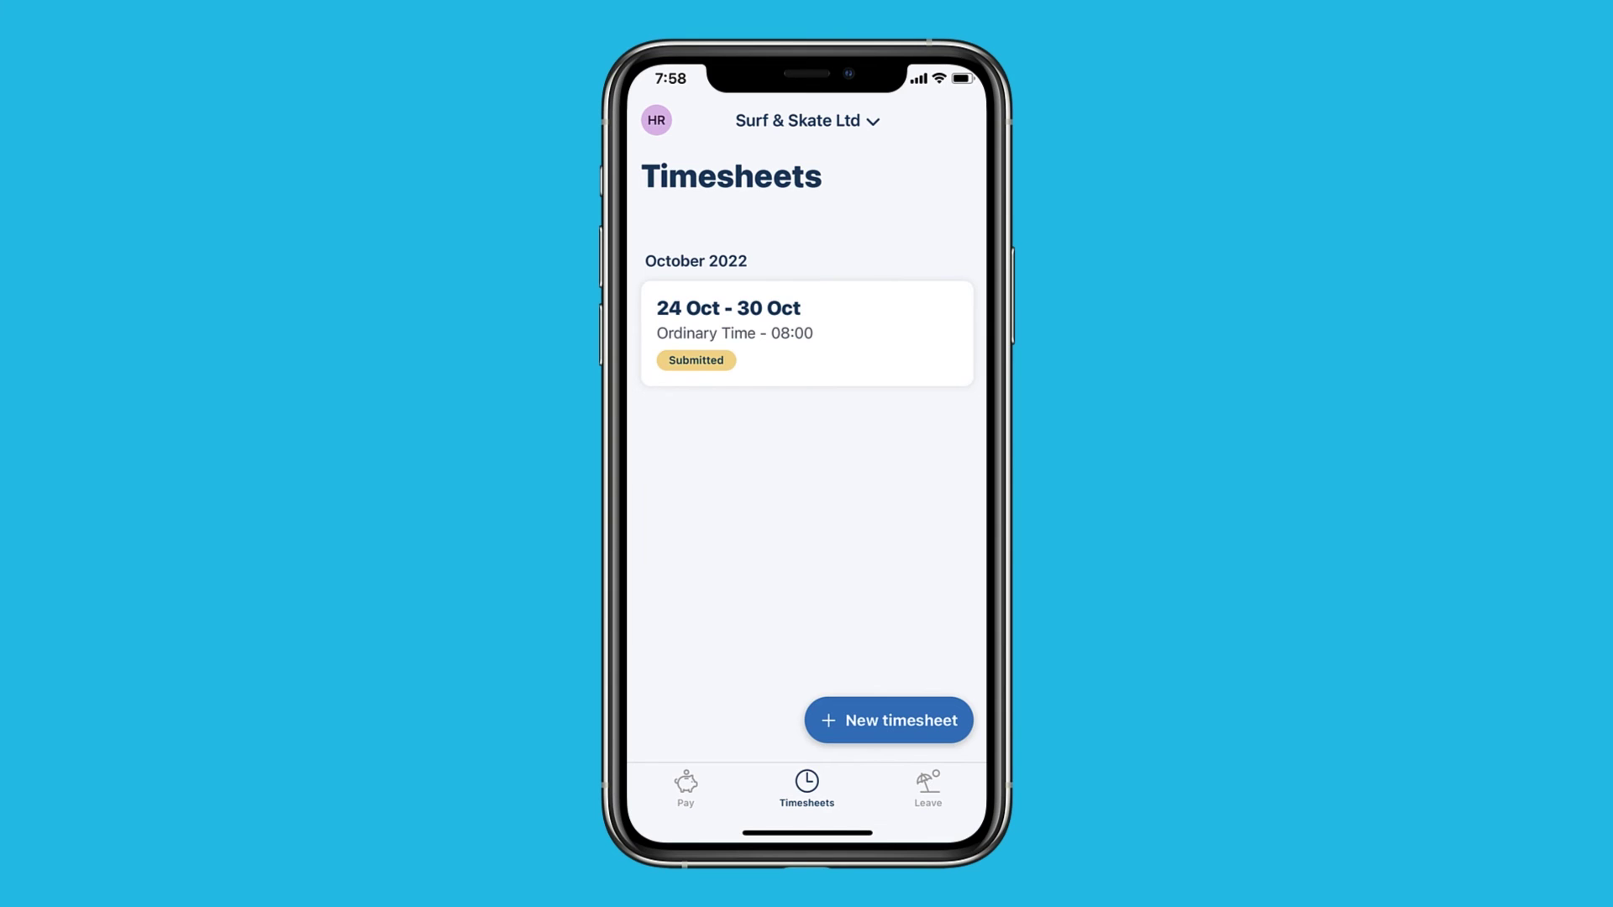
left_click(928, 786)
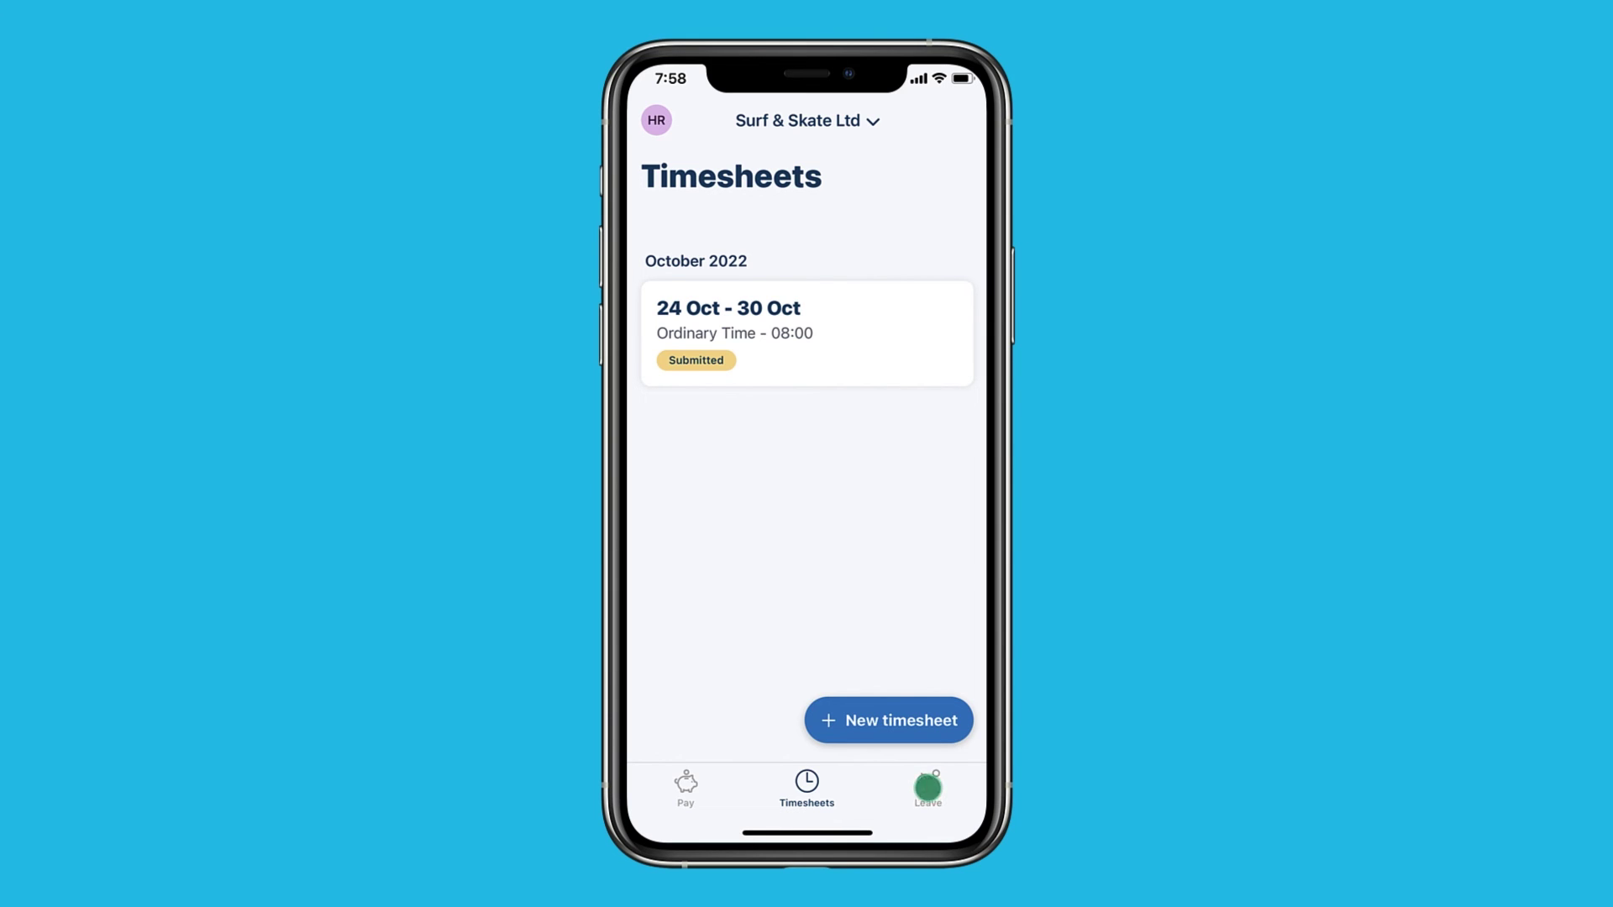